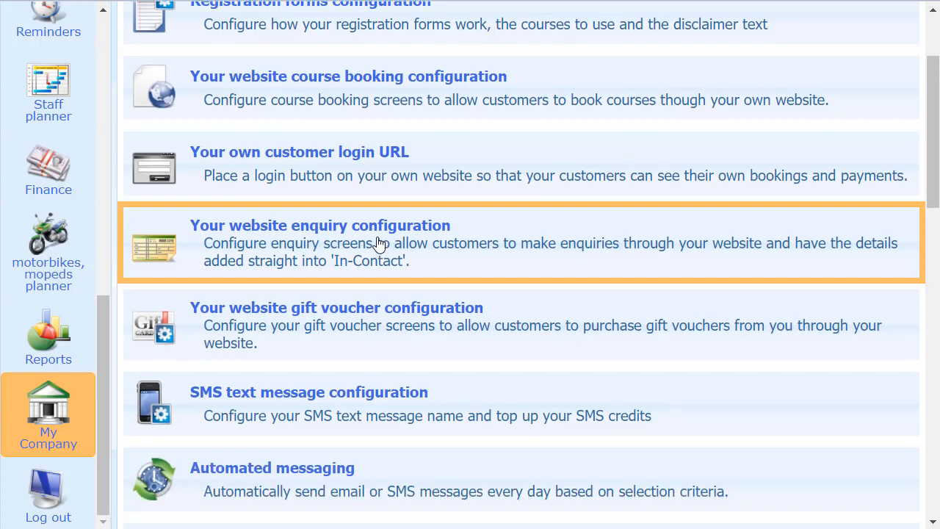
Step: Open the Booking Options setup within the company's Diaries, Courses and Bookings configuration
{"action": "scroll", "coordinate": [378, 244], "scroll_direction": "down", "scroll_amount": 1}
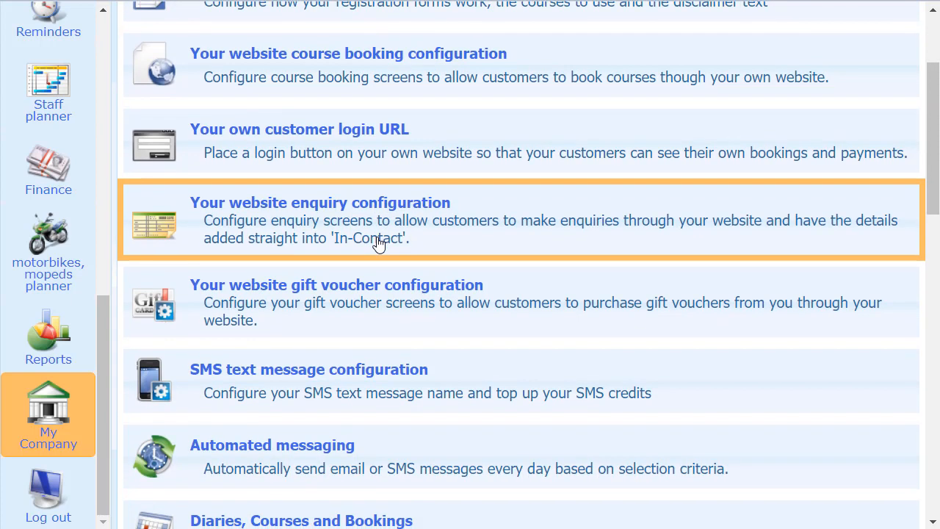
{"action": "scroll", "coordinate": [378, 244], "scroll_direction": "down", "scroll_amount": 1}
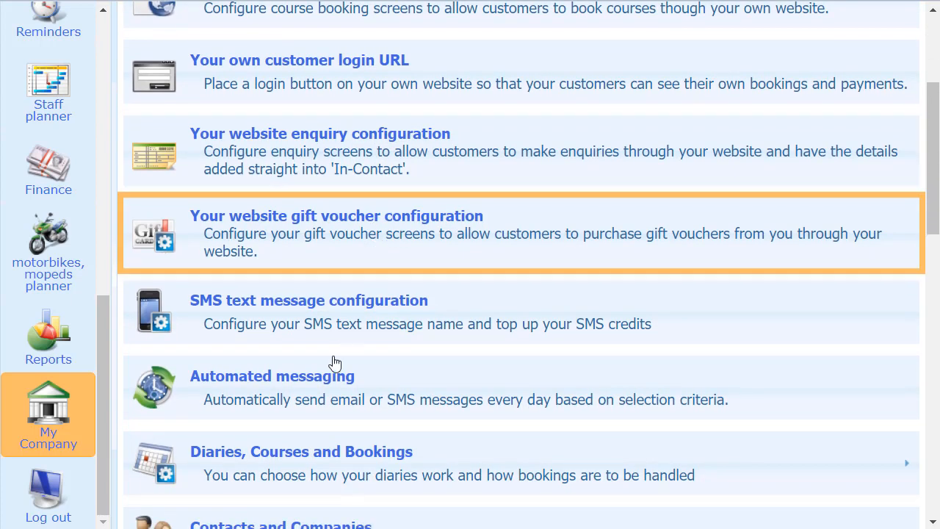
{"action": "left_click", "coordinate": [299, 454]}
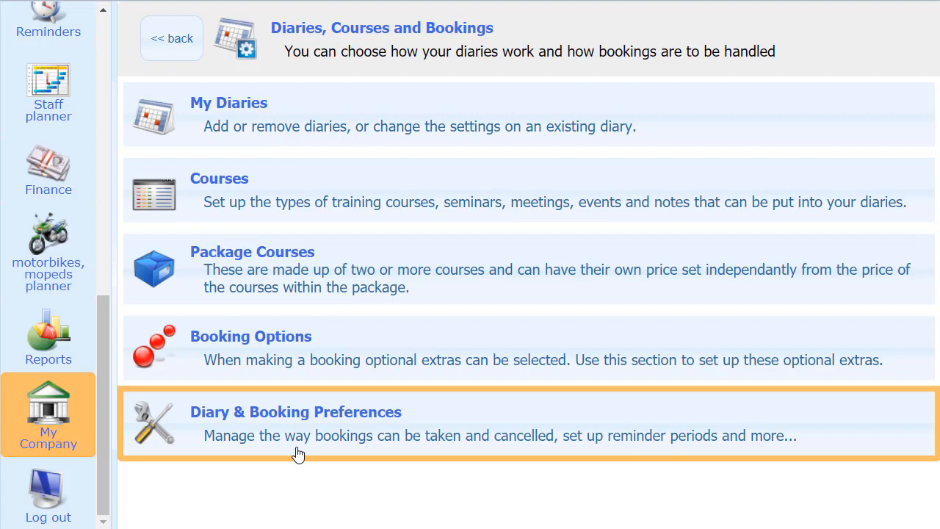
{"action": "left_click", "coordinate": [294, 360]}
Step: Make the Collision Damage Waiver option's price apply per day of a course and save the option
{"action": "scroll", "coordinate": [605, 321], "scroll_direction": "down", "scroll_amount": 3}
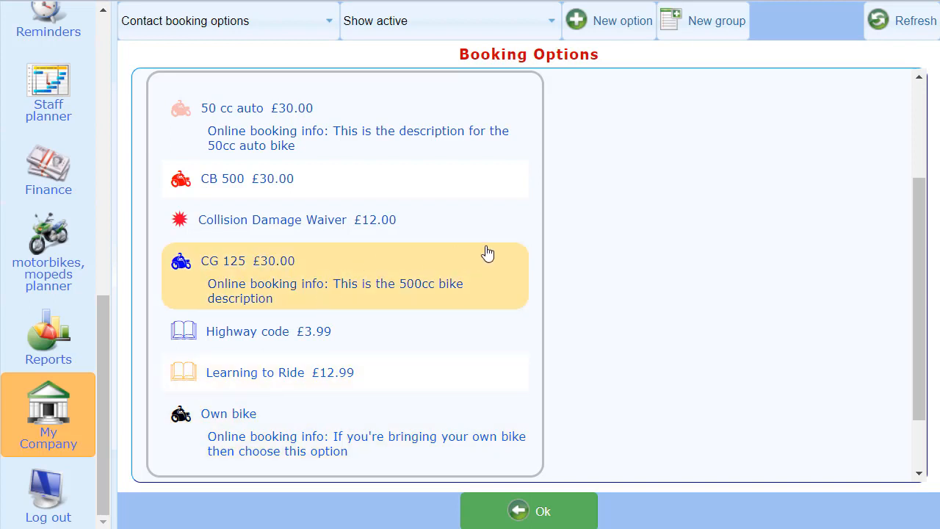
{"action": "left_click", "coordinate": [247, 221]}
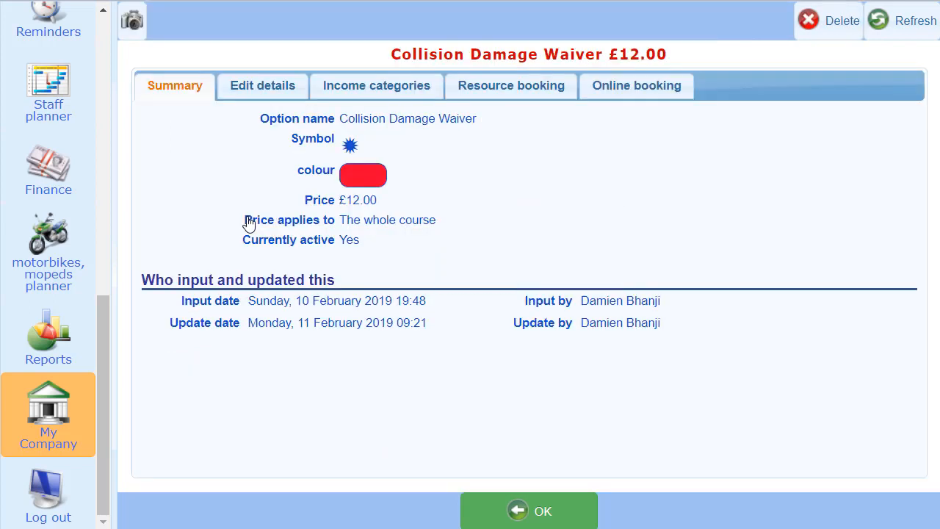
{"action": "left_click", "coordinate": [264, 90]}
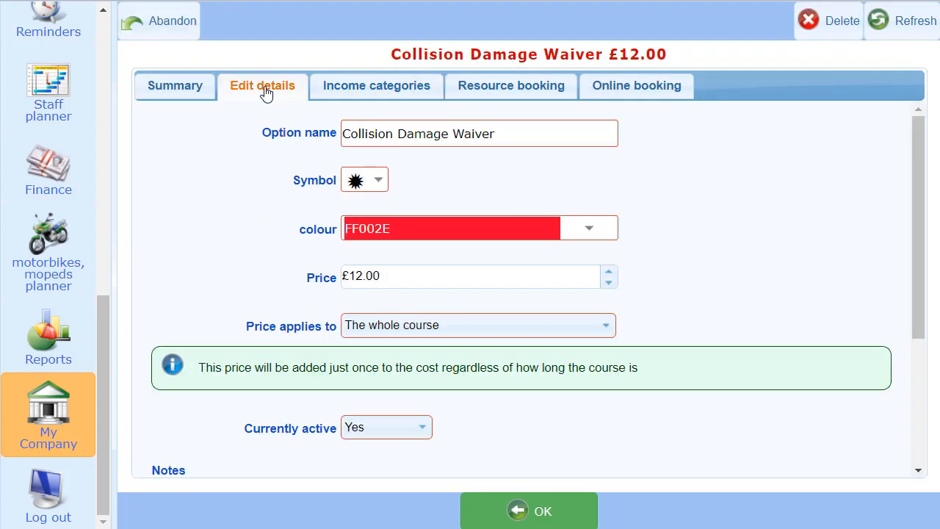
{"action": "left_click", "coordinate": [547, 335]}
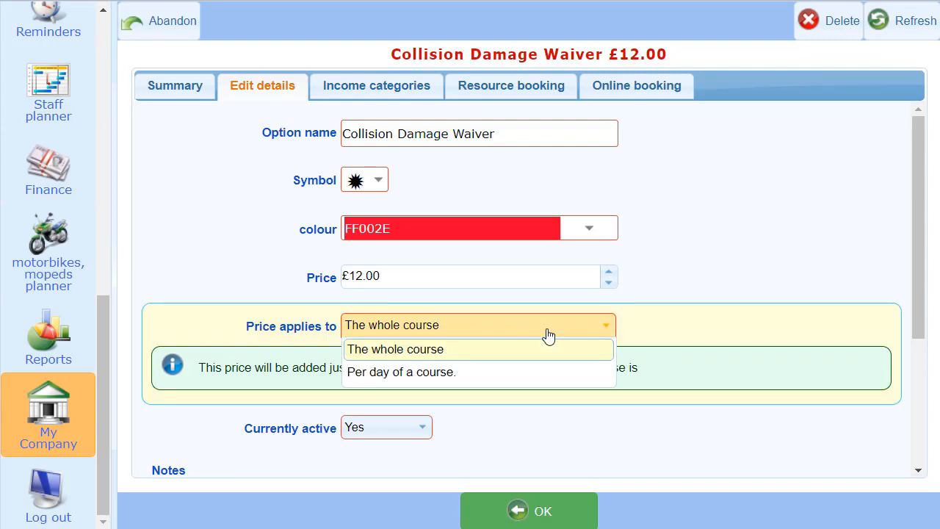
{"action": "left_click", "coordinate": [439, 369]}
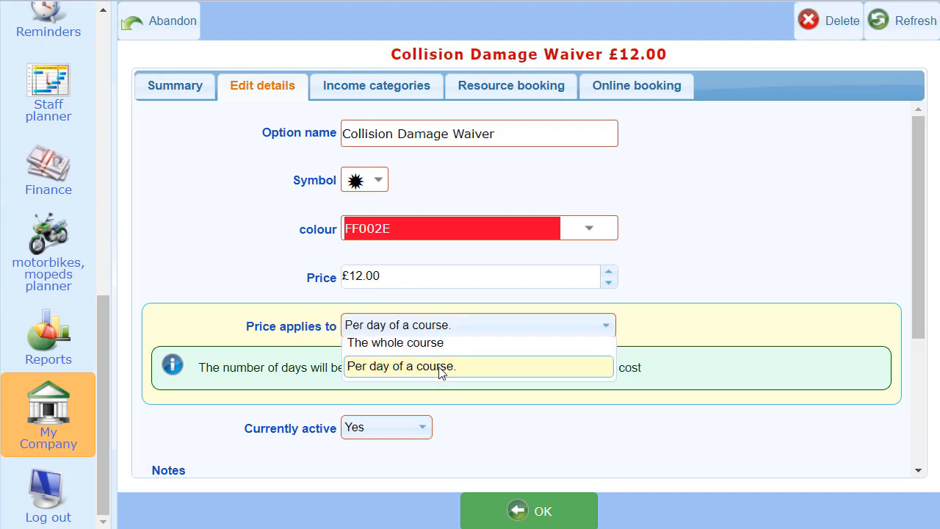
{"action": "left_click", "coordinate": [544, 514]}
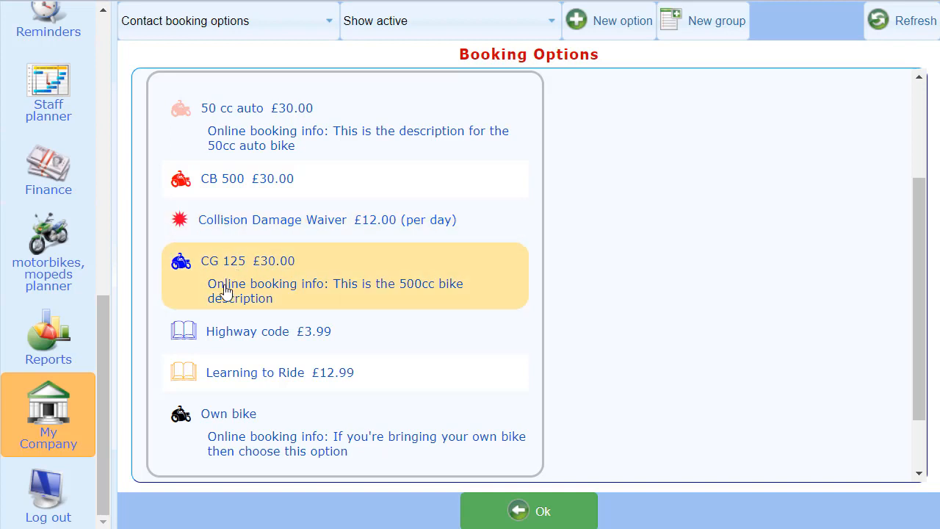
Step: Reorder the booking options, placing CG 125 above CB 500, Own bike above Collision Damage Waiver, and Learning to Ride above Highway code
{"action": "left_click_drag", "start_coordinate": [224, 291], "coordinate": [237, 178]}
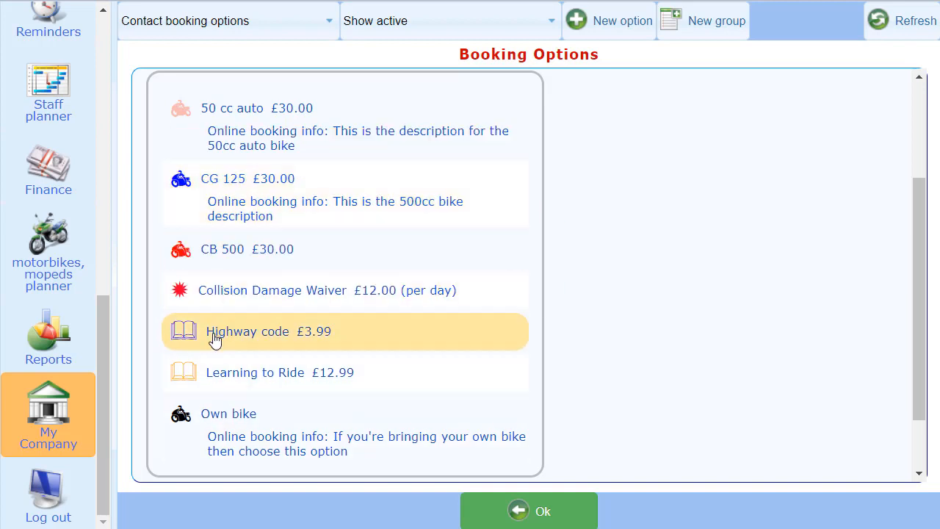
{"action": "left_click_drag", "start_coordinate": [218, 409], "coordinate": [203, 287]}
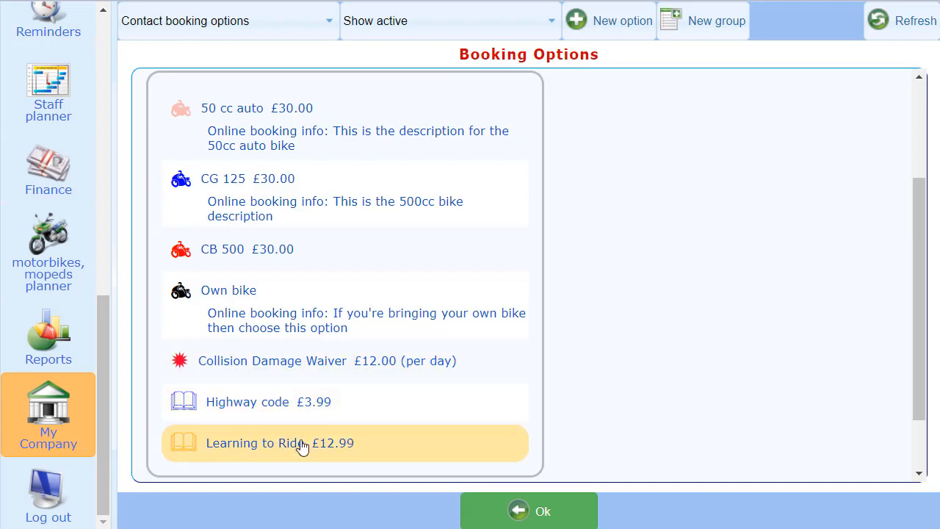
{"action": "left_click_drag", "start_coordinate": [301, 446], "coordinate": [285, 395]}
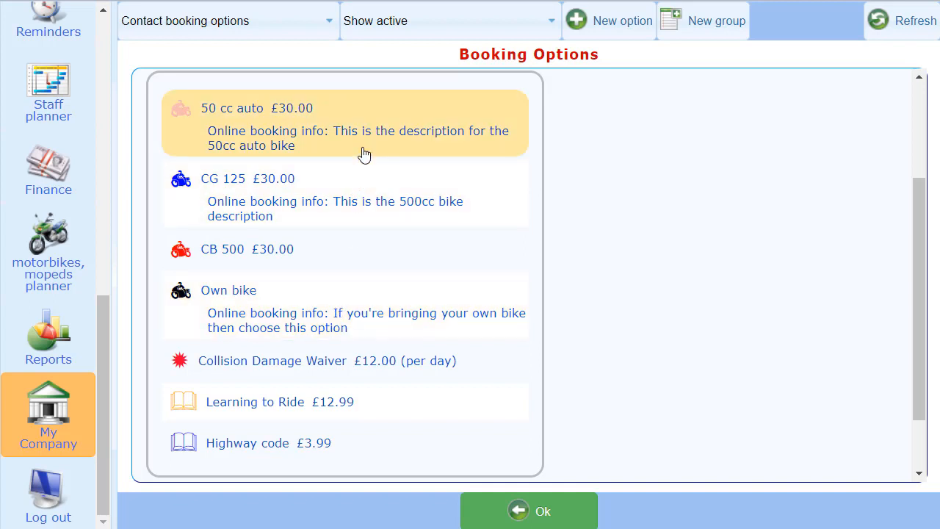
Step: Create an option group named "Bike type" with the description "Please select the type of bike you need"
{"action": "left_click", "coordinate": [709, 35]}
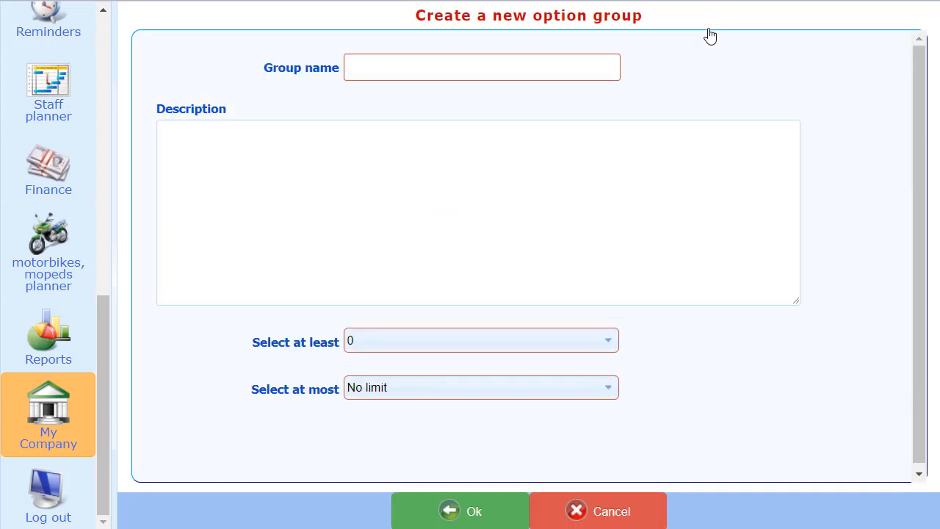
{"action": "left_click", "coordinate": [419, 71]}
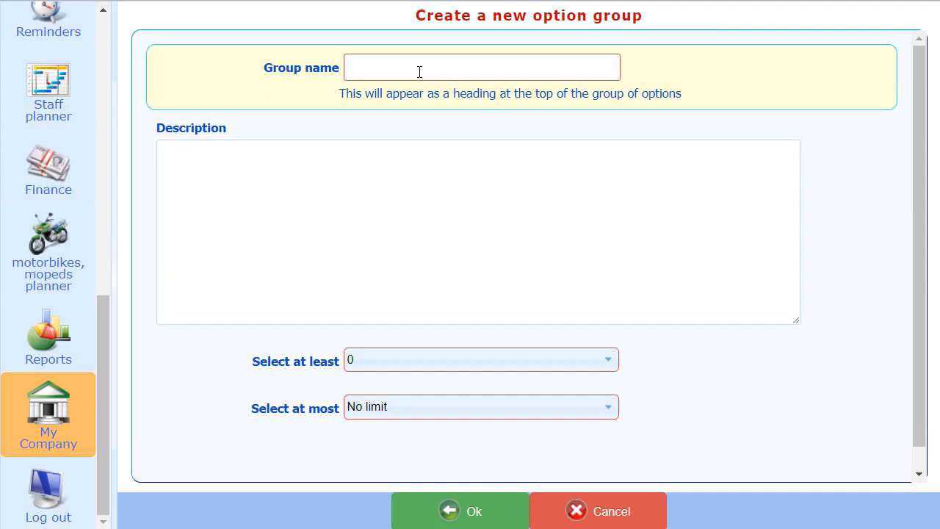
{"action": "type", "text": "Bike type"}
{"action": "key", "text": "Tab"}
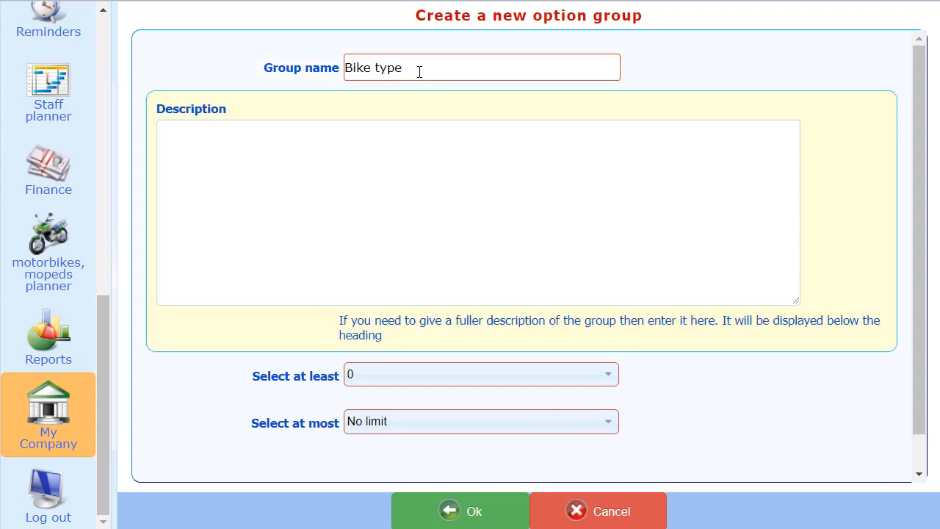
{"action": "type", "text": "Please select th"}
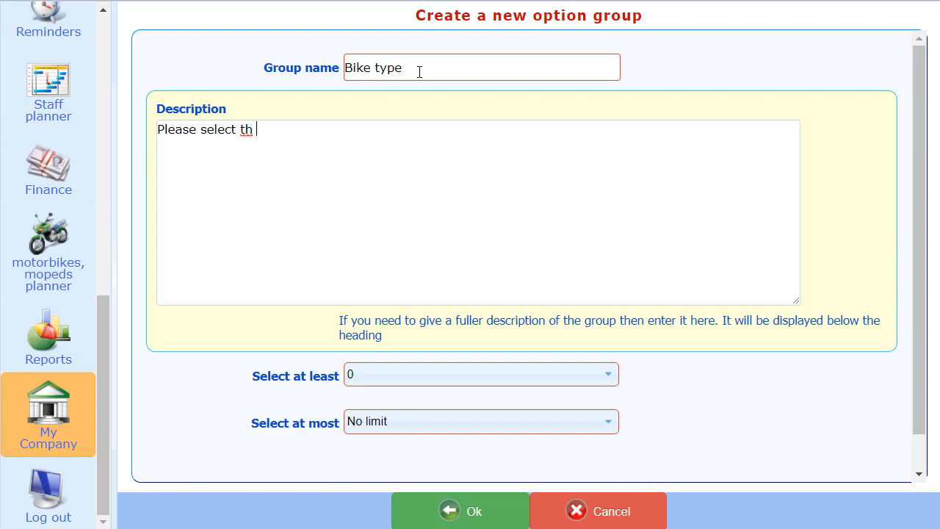
{"action": "key", "text": "BackSpace"}
{"action": "type", "text": "e type of bike you need"}
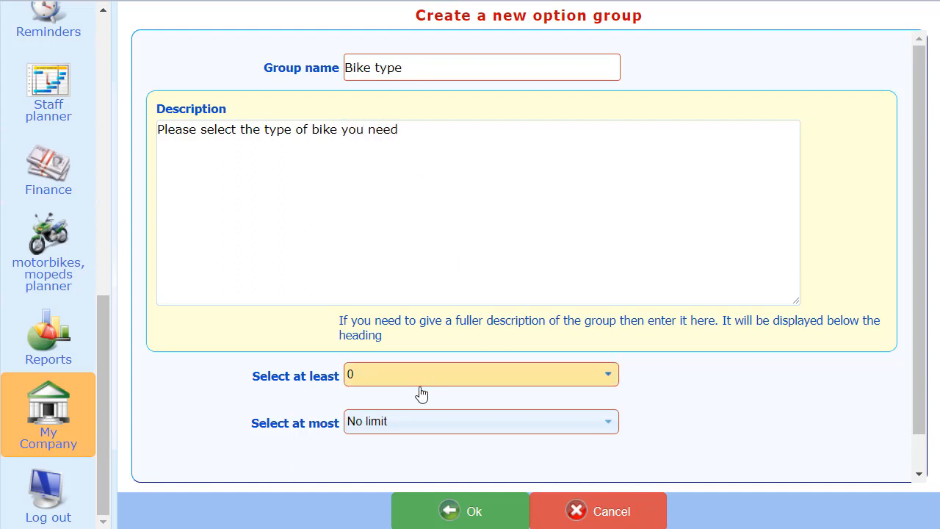
{"action": "left_click", "coordinate": [453, 512]}
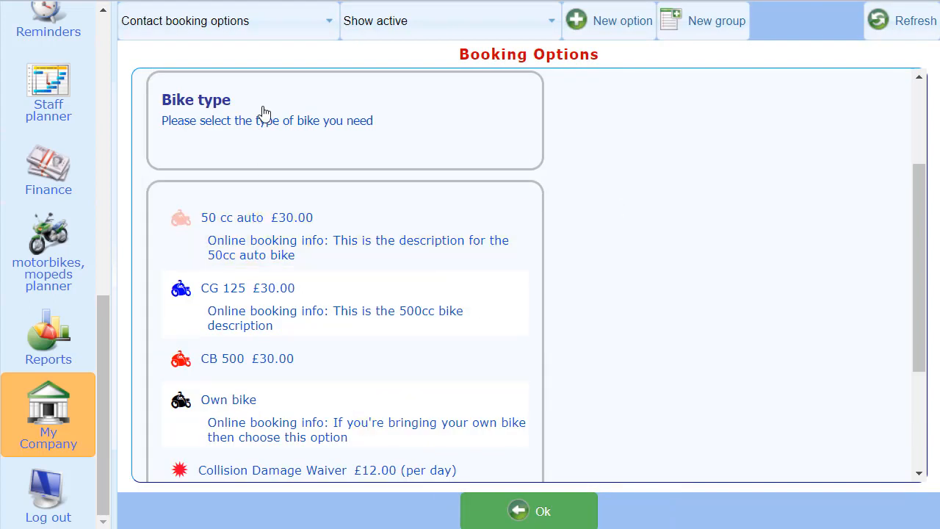
Step: Move the 50 cc auto, CB 500, Own bike and CG 125 options into the Bike type group
{"action": "scroll", "coordinate": [262, 138], "scroll_direction": "up", "scroll_amount": 1}
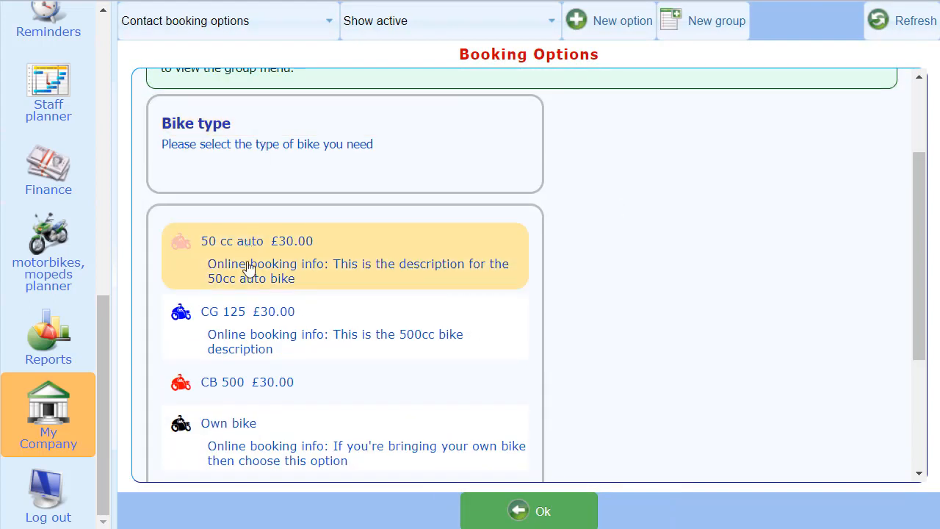
{"action": "left_click_drag", "start_coordinate": [250, 269], "coordinate": [254, 195]}
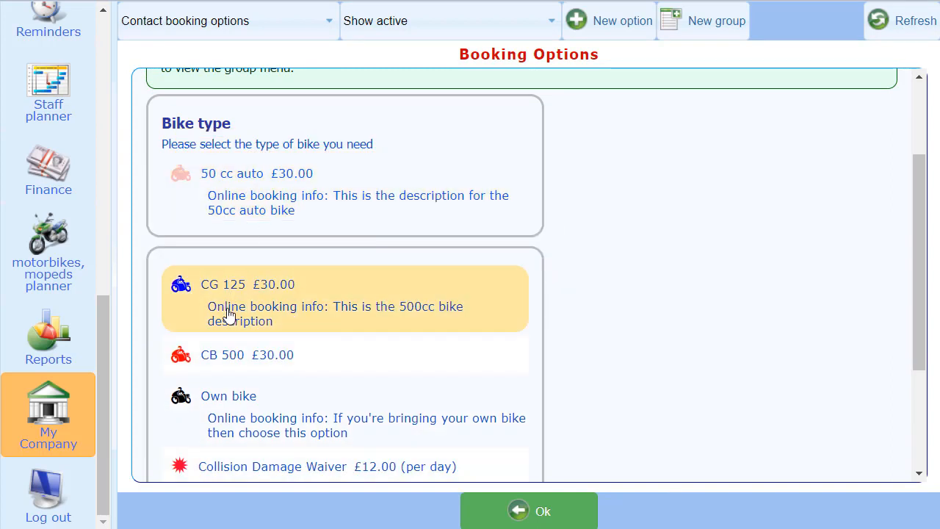
{"action": "left_click_drag", "start_coordinate": [229, 315], "coordinate": [237, 236]}
{"action": "left_click_drag", "start_coordinate": [233, 319], "coordinate": [242, 207]}
{"action": "left_click_drag", "start_coordinate": [246, 365], "coordinate": [238, 247]}
{"action": "left_click_drag", "start_coordinate": [233, 417], "coordinate": [348, 289]}
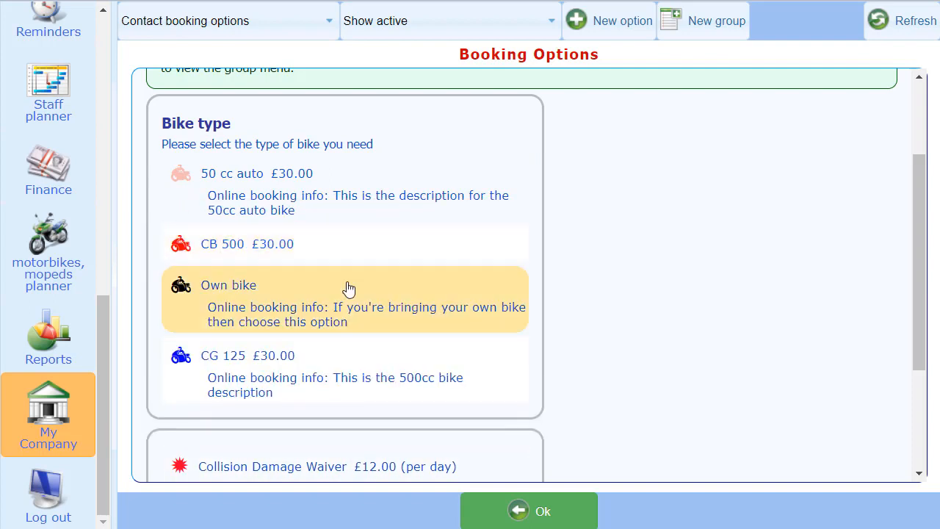
Step: Set both the minimum and maximum number of selectable options in the Bike type group to 1 and save the settings
{"action": "scroll", "coordinate": [291, 225], "scroll_direction": "down", "scroll_amount": 2}
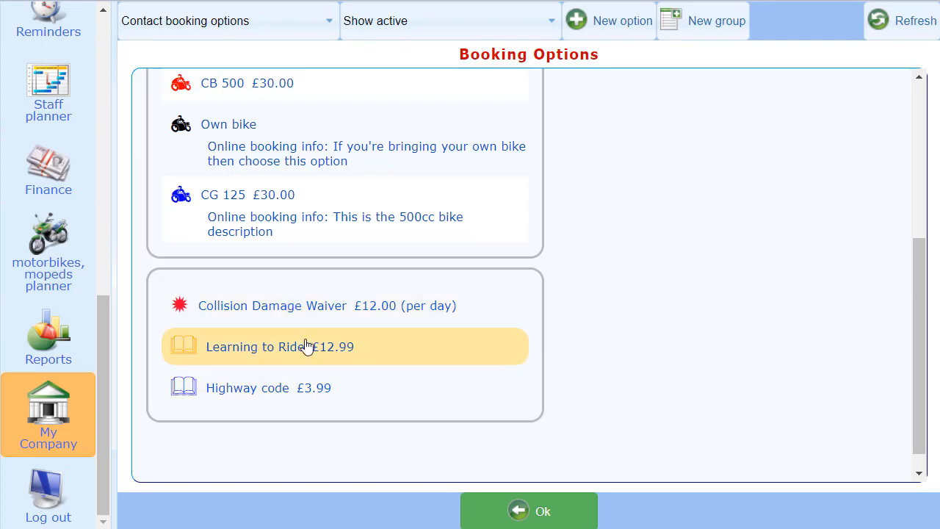
{"action": "scroll", "coordinate": [307, 347], "scroll_direction": "up", "scroll_amount": 2}
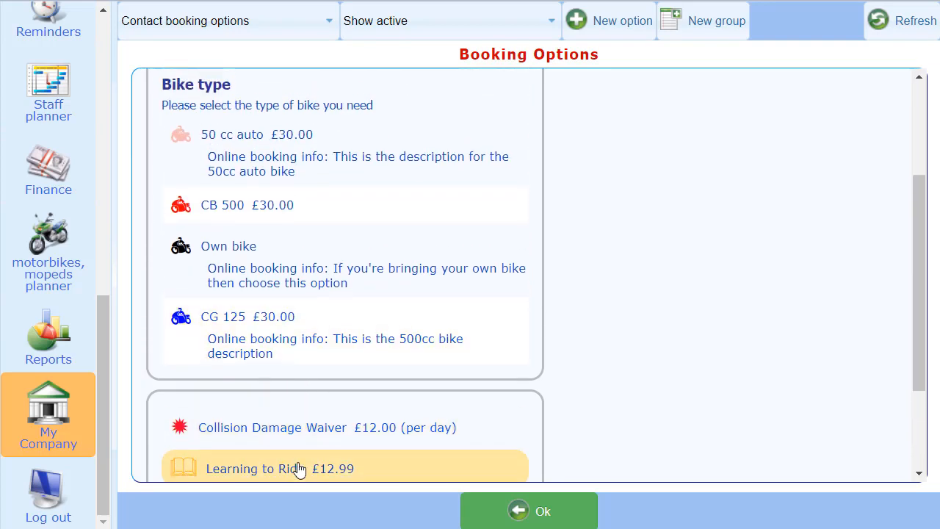
{"action": "scroll", "coordinate": [298, 470], "scroll_direction": "up", "scroll_amount": 1}
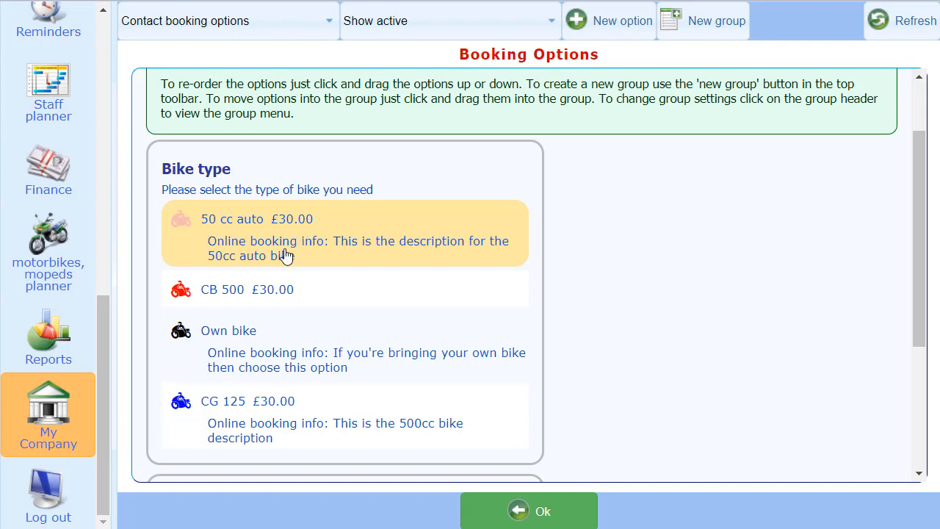
{"action": "left_click", "coordinate": [190, 179]}
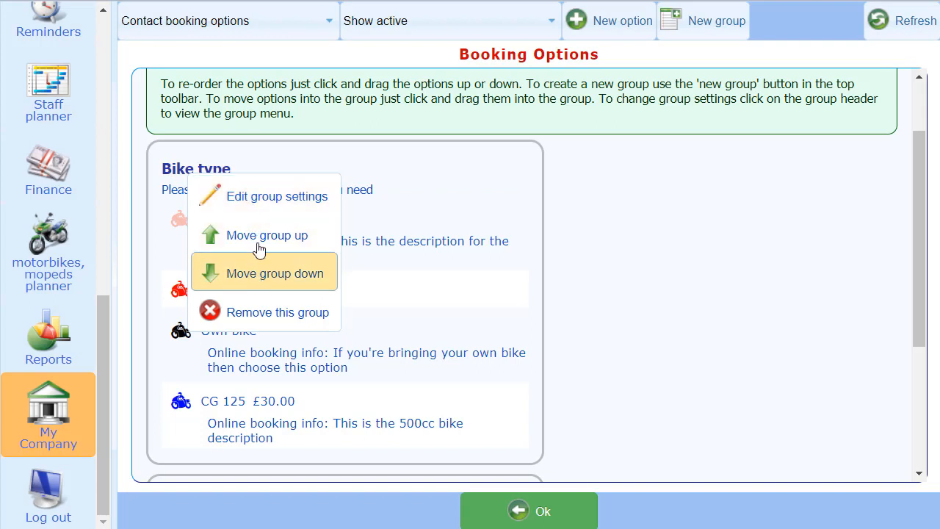
{"action": "left_click", "coordinate": [266, 199]}
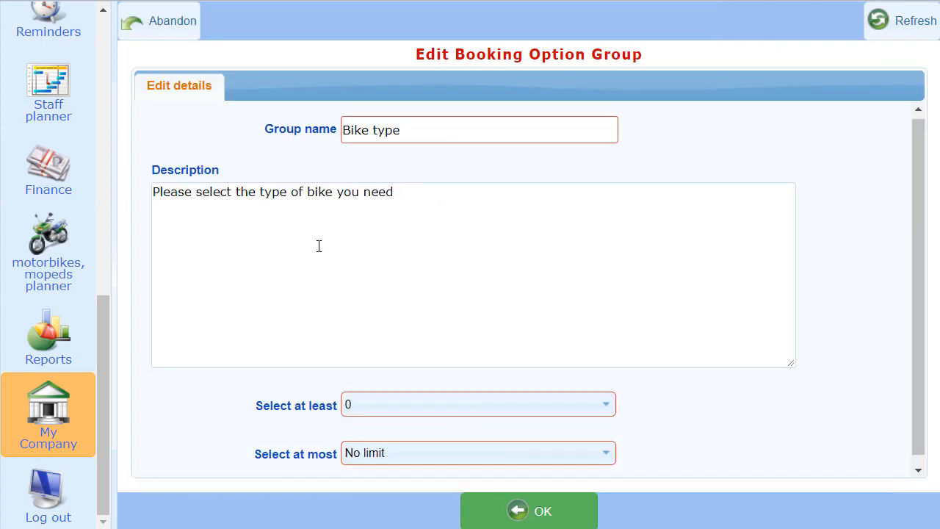
{"action": "left_click", "coordinate": [400, 397]}
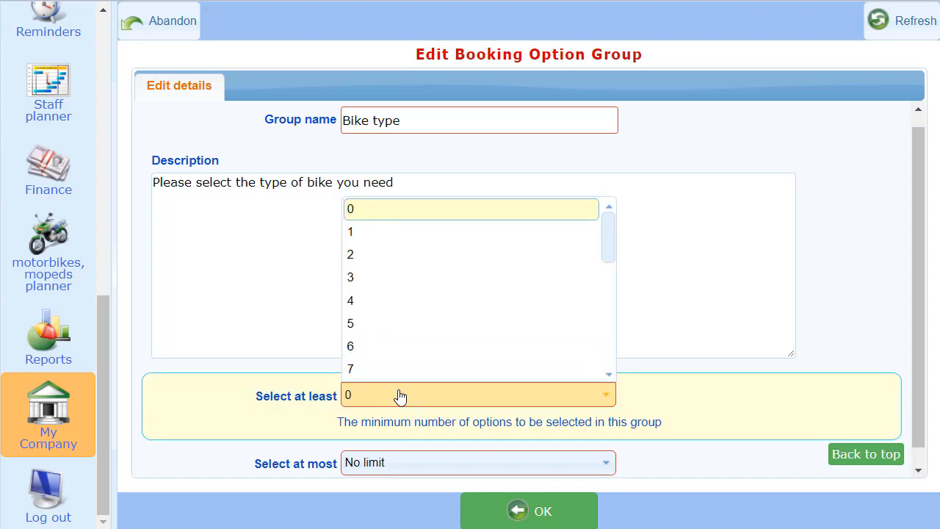
{"action": "left_click", "coordinate": [395, 232]}
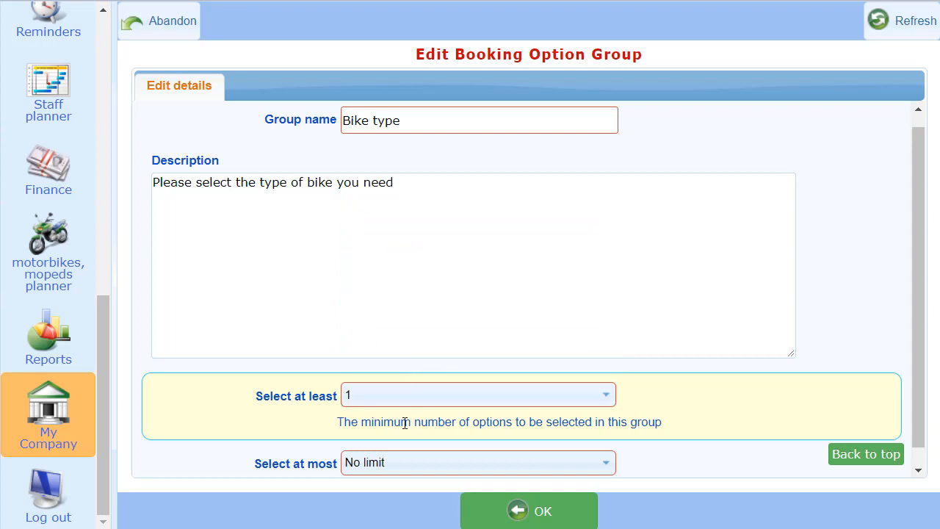
{"action": "left_click", "coordinate": [431, 450]}
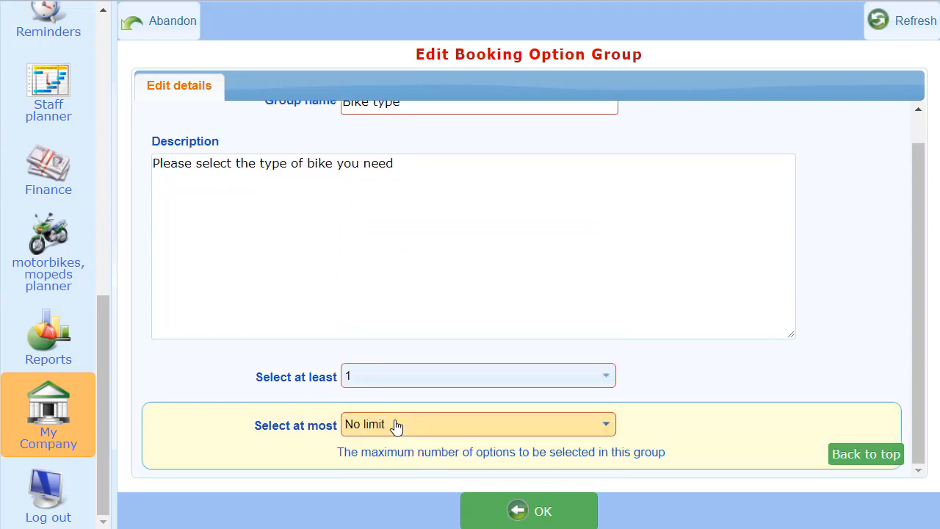
{"action": "left_click", "coordinate": [397, 426]}
{"action": "left_click", "coordinate": [392, 249]}
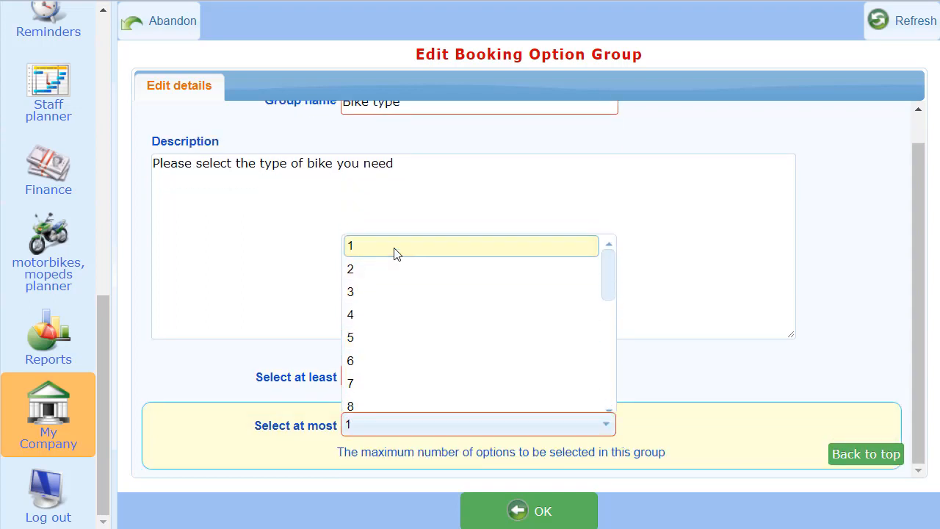
{"action": "left_click", "coordinate": [543, 510]}
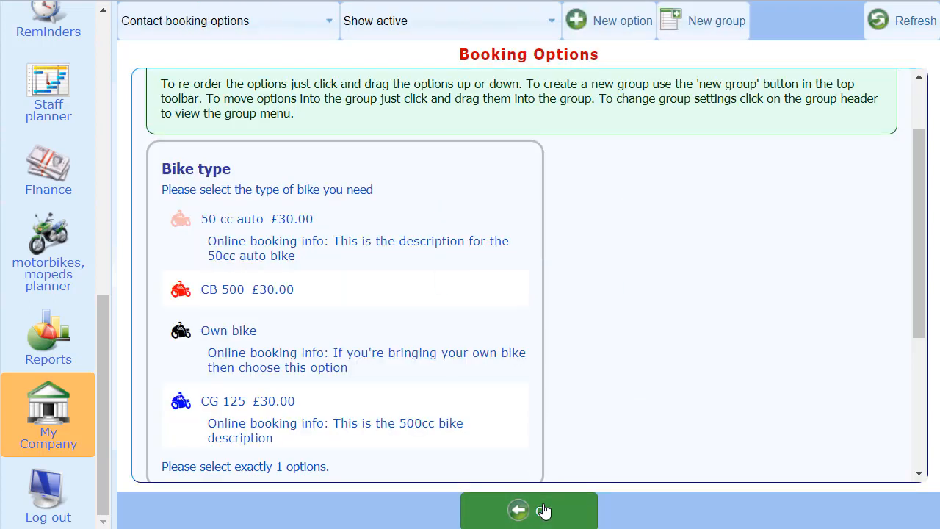
Step: Review the selection rule shown beneath the options in the Bike type group
{"action": "scroll", "coordinate": [241, 425], "scroll_direction": "down", "scroll_amount": 1}
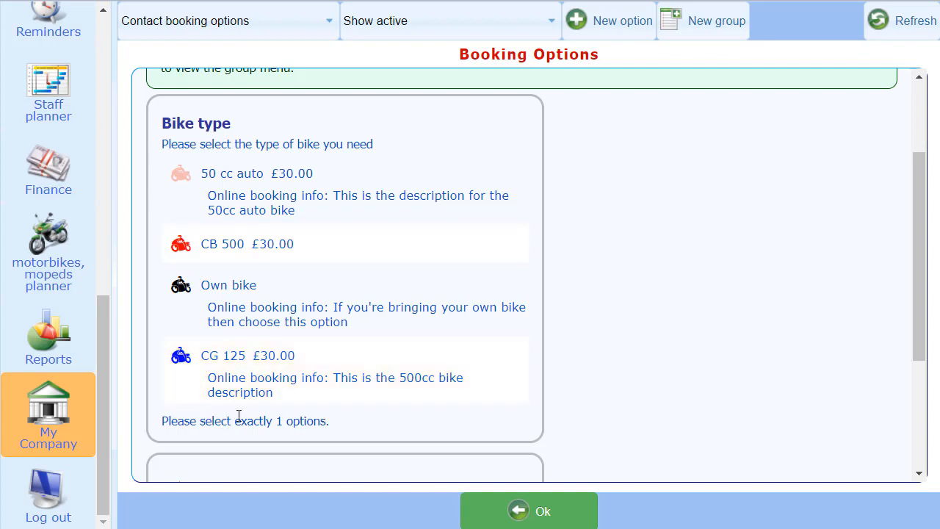
{"action": "left_click_drag", "start_coordinate": [163, 421], "coordinate": [342, 432]}
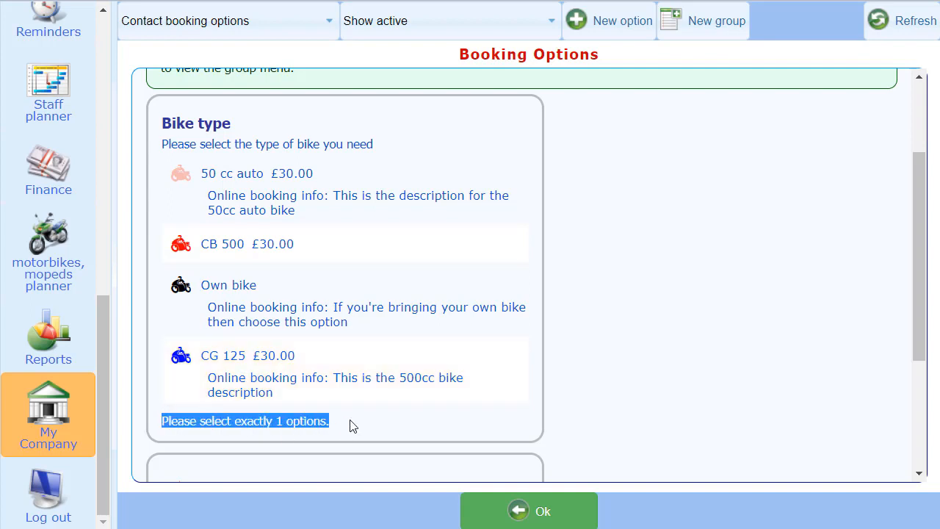
{"action": "left_click", "coordinate": [352, 424]}
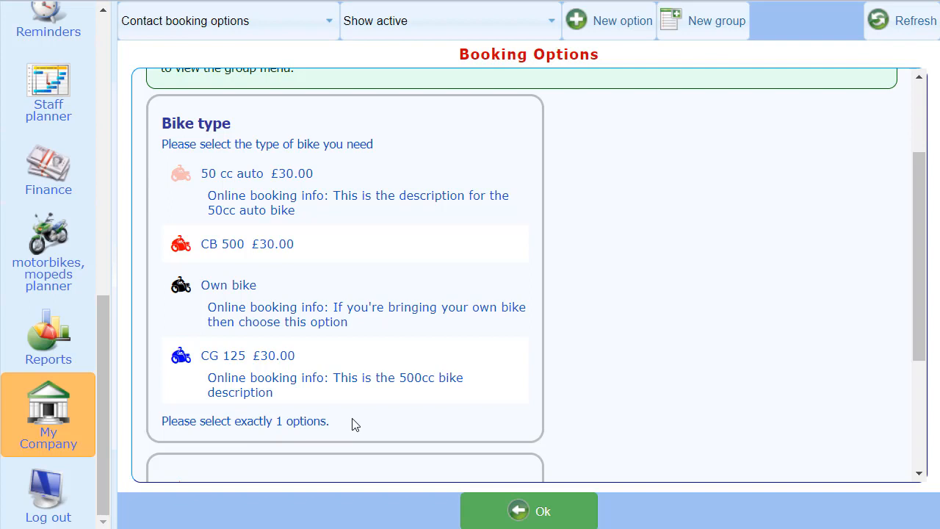
{"action": "scroll", "coordinate": [352, 425], "scroll_direction": "down", "scroll_amount": 1}
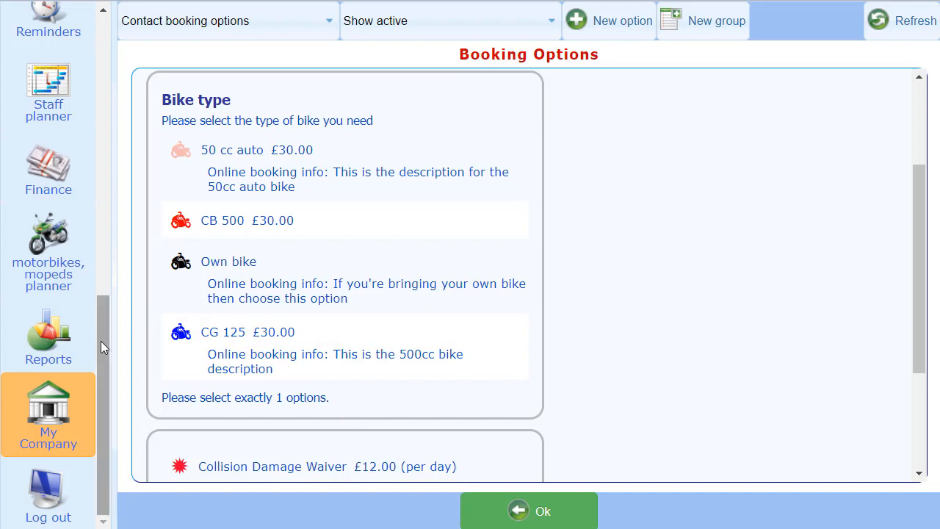
Step: Start a new booking on the CBT course in the diary for Monday 11 February 2019
{"action": "left_click_drag", "start_coordinate": [101, 340], "coordinate": [101, 341]}
{"action": "scroll", "coordinate": [110, 95], "scroll_direction": "up", "scroll_amount": 2}
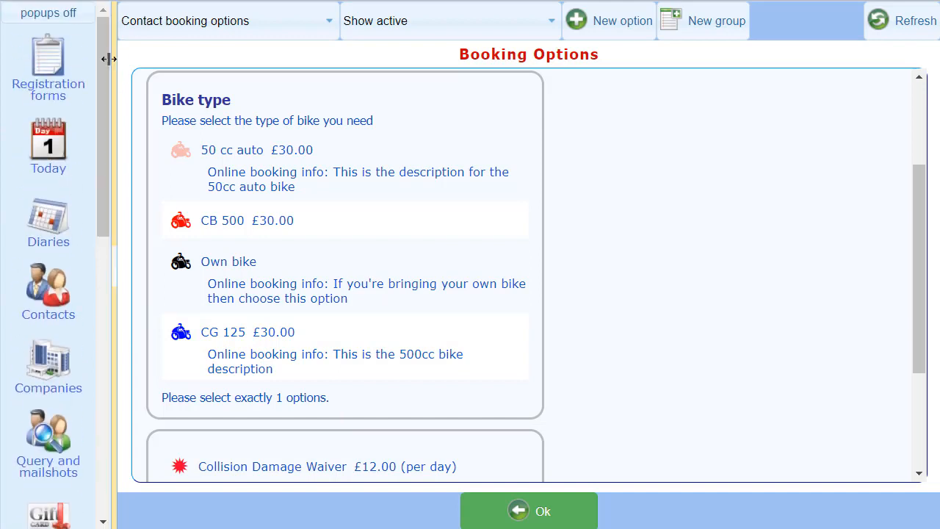
{"action": "left_click", "coordinate": [32, 235]}
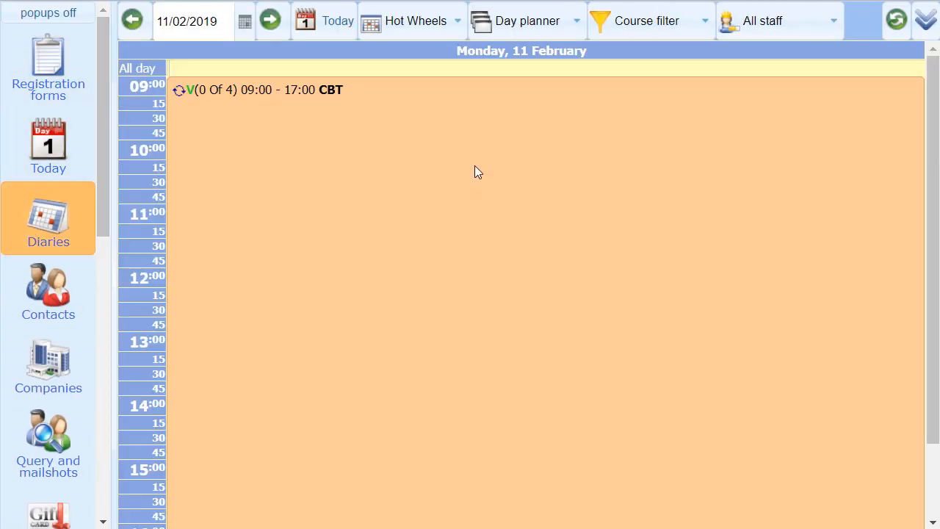
{"action": "left_click", "coordinate": [332, 96]}
{"action": "left_click", "coordinate": [376, 127]}
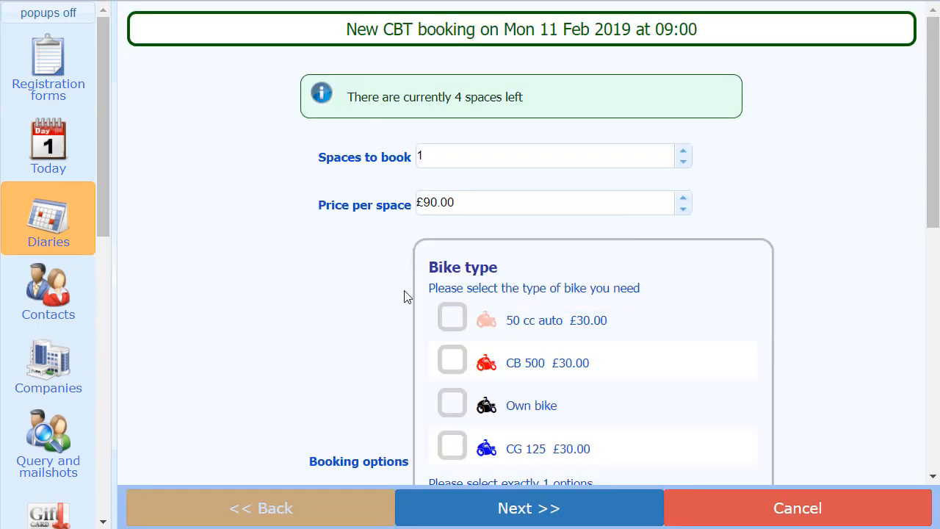
{"action": "scroll", "coordinate": [404, 296], "scroll_direction": "down", "scroll_amount": 3}
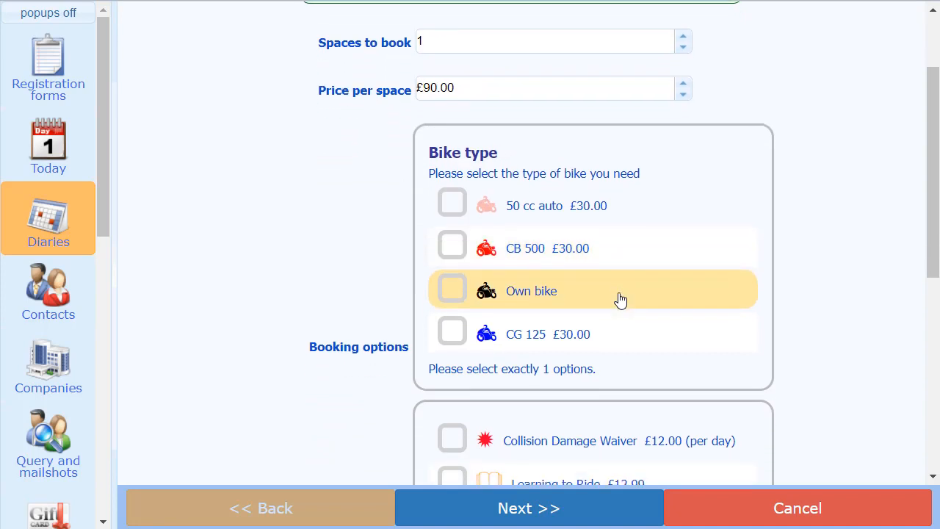
Step: Try out different bikes in the Bike type group of the booking, ending with 50 cc auto selected
{"action": "left_click", "coordinate": [490, 206]}
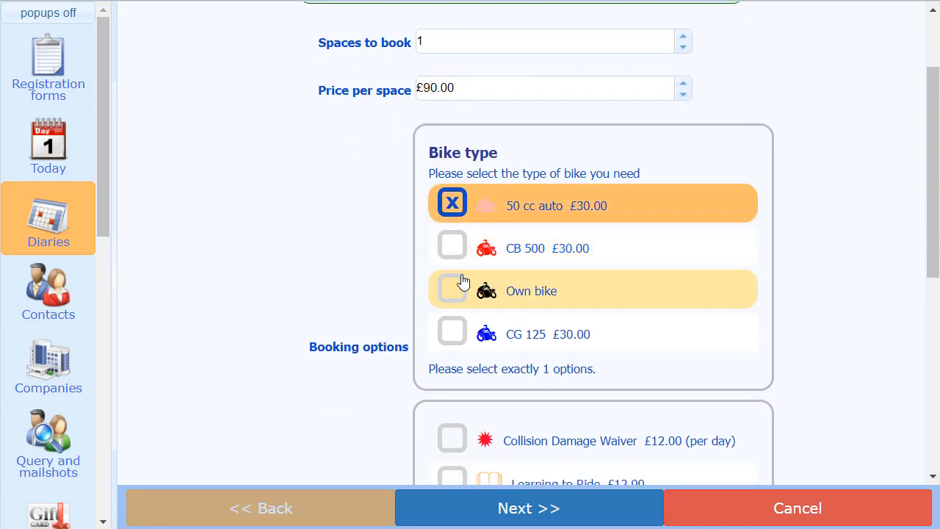
{"action": "left_click", "coordinate": [462, 280]}
{"action": "left_click", "coordinate": [459, 250]}
{"action": "left_click", "coordinate": [457, 209]}
{"action": "left_click", "coordinate": [450, 292]}
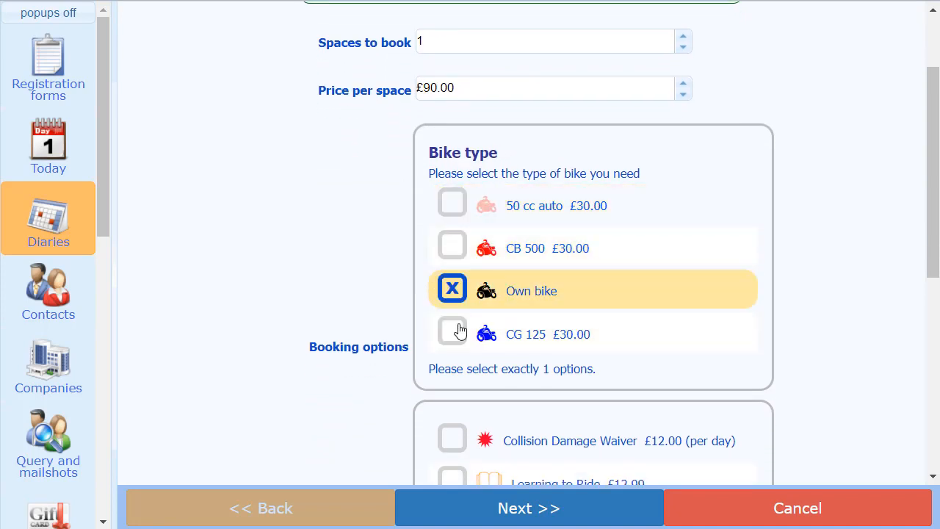
{"action": "left_click", "coordinate": [457, 331]}
{"action": "left_click", "coordinate": [452, 290]}
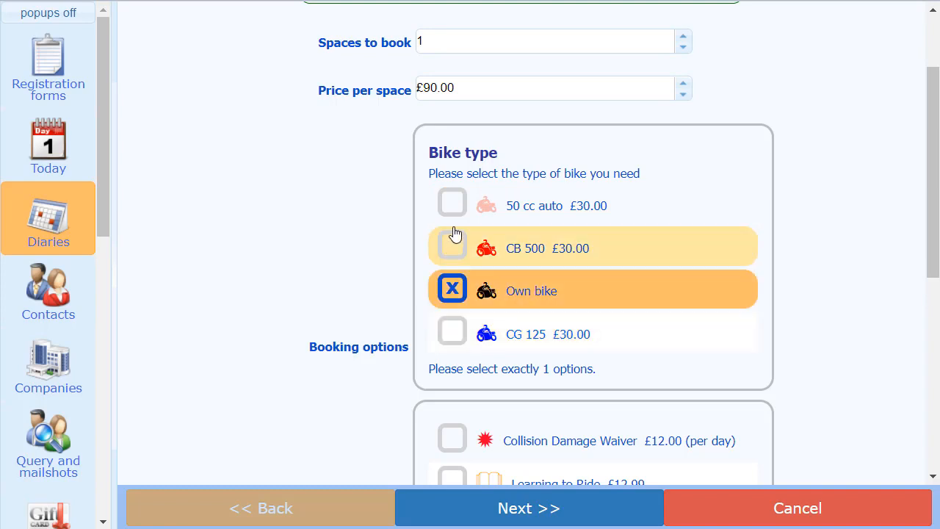
{"action": "left_click", "coordinate": [453, 245]}
{"action": "left_click", "coordinate": [453, 209]}
Step: Try selecting and clearing the ungrouped Collision Damage Waiver, Learning to Ride and Highway code options, leaving all three unselected
{"action": "scroll", "coordinate": [422, 273], "scroll_direction": "down", "scroll_amount": 2}
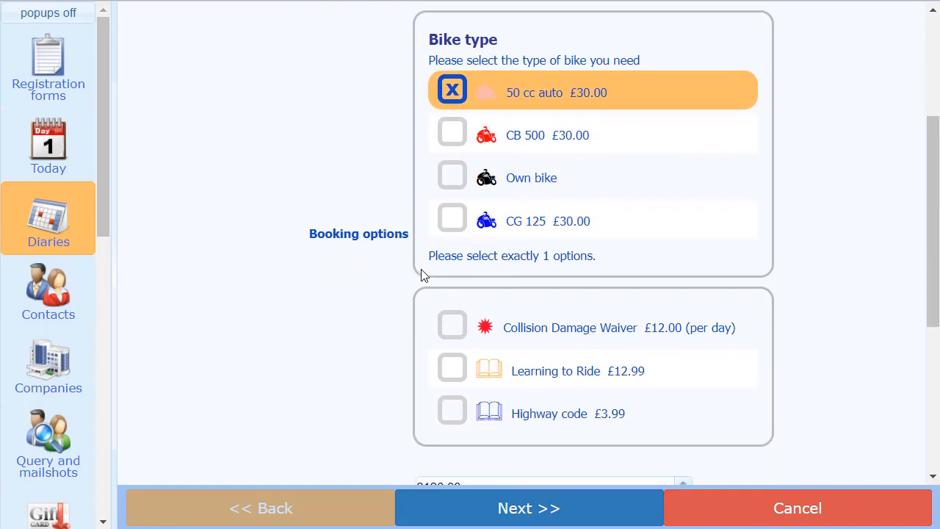
{"action": "scroll", "coordinate": [422, 273], "scroll_direction": "down", "scroll_amount": 1}
{"action": "left_click", "coordinate": [451, 257]}
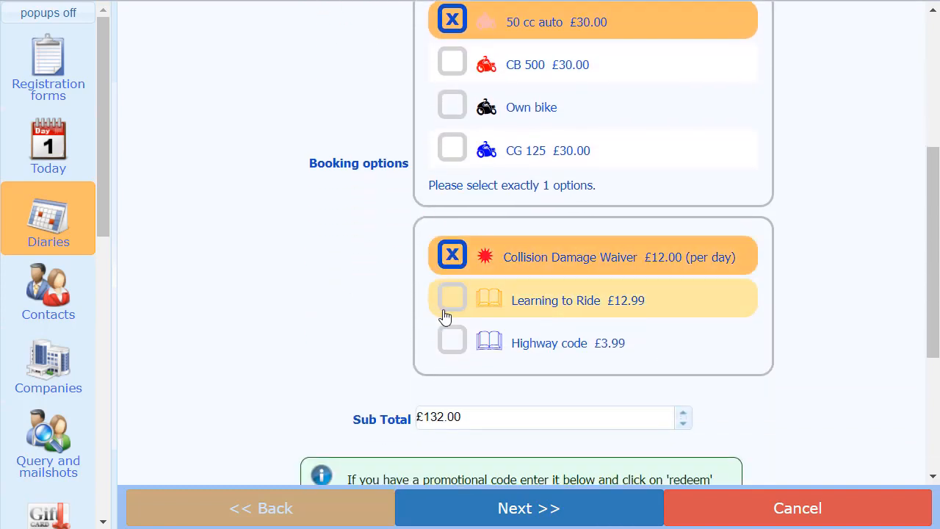
{"action": "left_click", "coordinate": [445, 316]}
{"action": "left_click", "coordinate": [447, 336]}
{"action": "left_click", "coordinate": [449, 296]}
{"action": "left_click", "coordinate": [439, 250]}
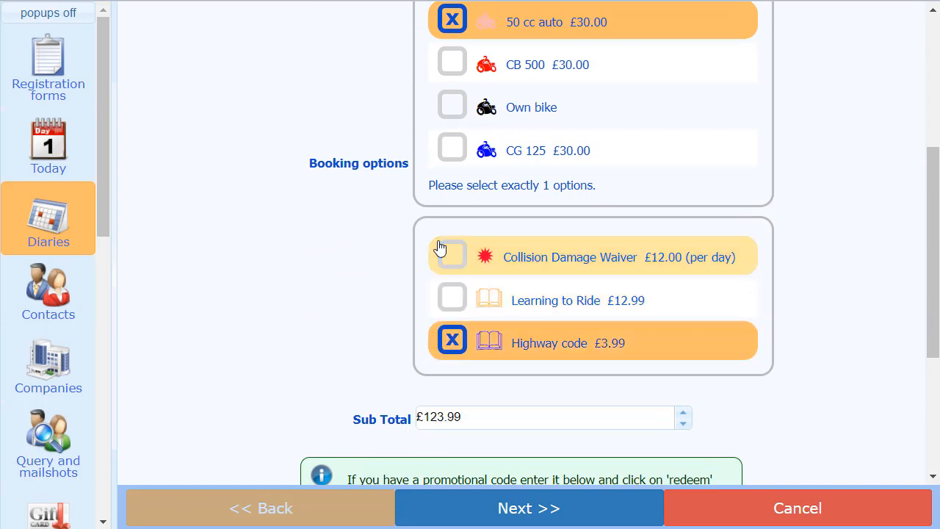
{"action": "left_click", "coordinate": [450, 297]}
{"action": "left_click", "coordinate": [448, 340]}
{"action": "left_click", "coordinate": [447, 297]}
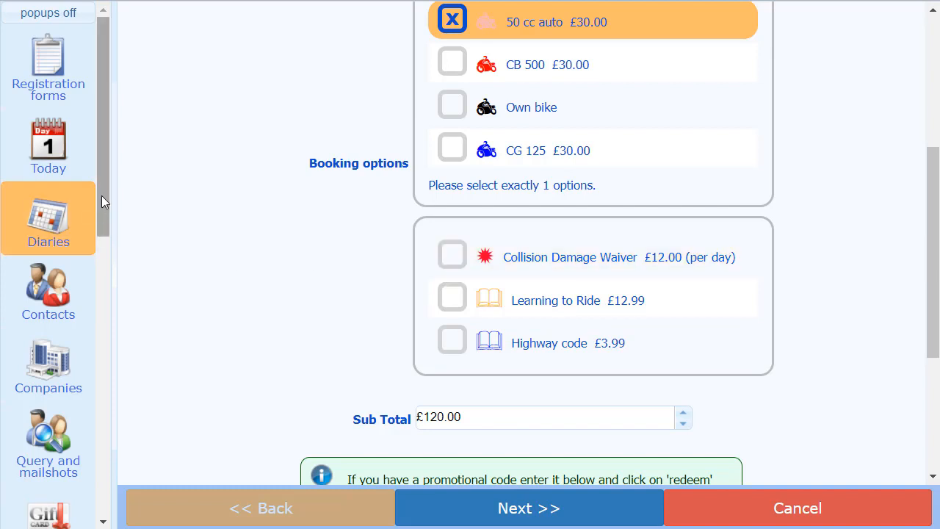
Step: Go back to the company settings, leave the booking options and open the list of online booking screens
{"action": "scroll", "coordinate": [105, 243], "scroll_direction": "down", "scroll_amount": 1}
{"action": "left_click_drag", "start_coordinate": [105, 243], "coordinate": [100, 511]}
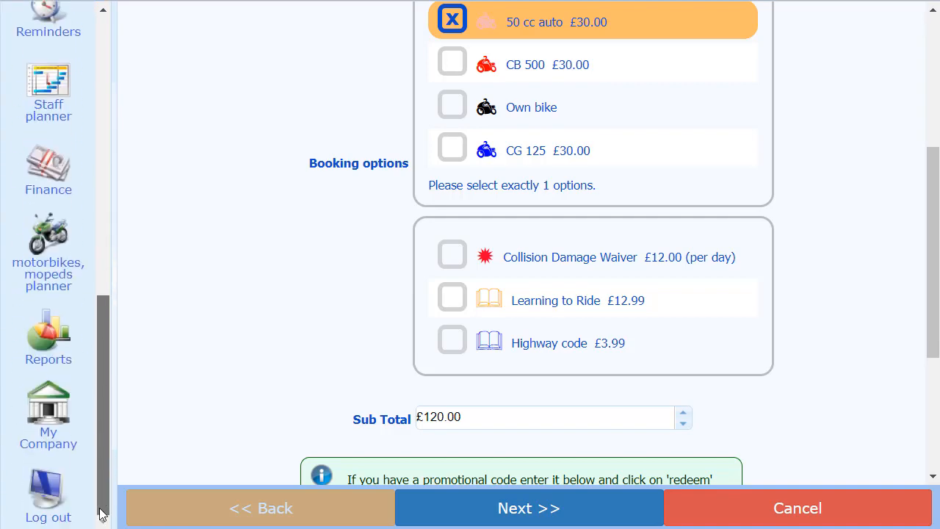
{"action": "left_click", "coordinate": [41, 423]}
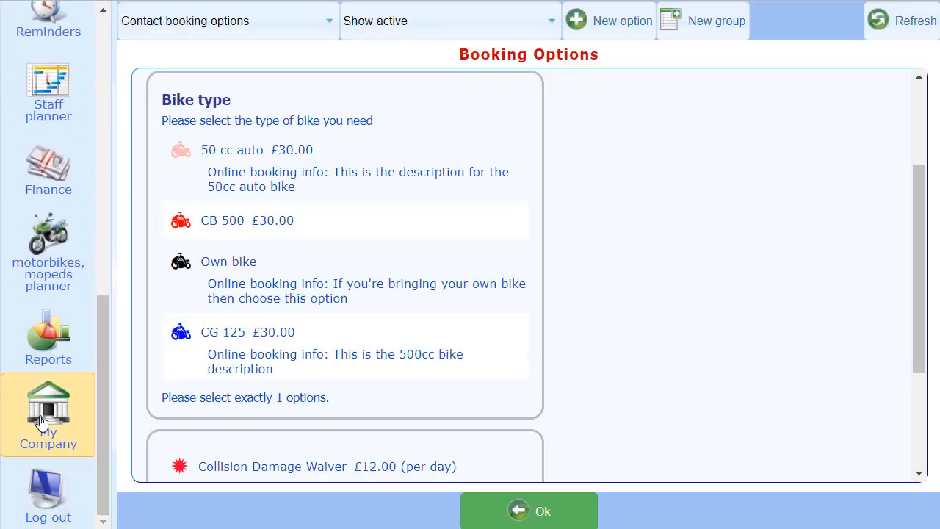
{"action": "left_click", "coordinate": [540, 515]}
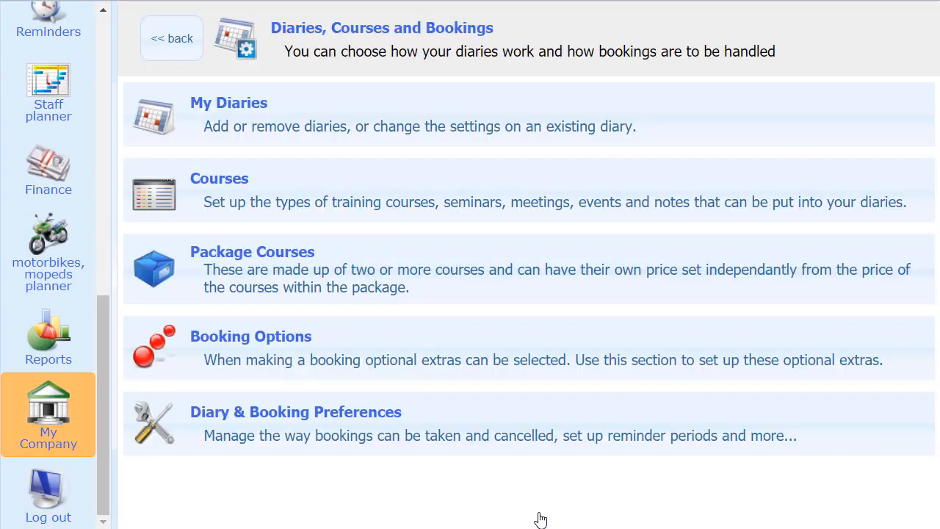
{"action": "left_click", "coordinate": [177, 51]}
{"action": "left_click", "coordinate": [261, 236]}
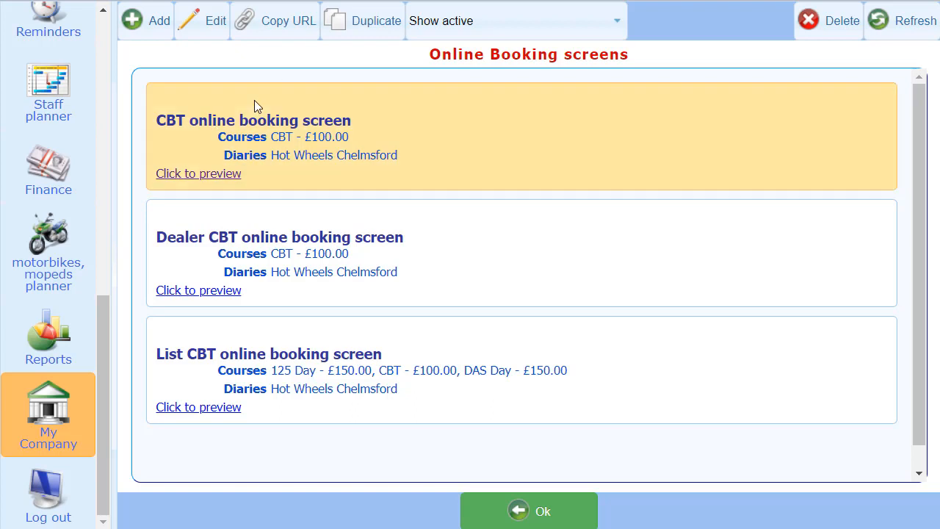
Step: Edit the CBT online booking screen and open the selection of booking options it shows
{"action": "left_click", "coordinate": [208, 23]}
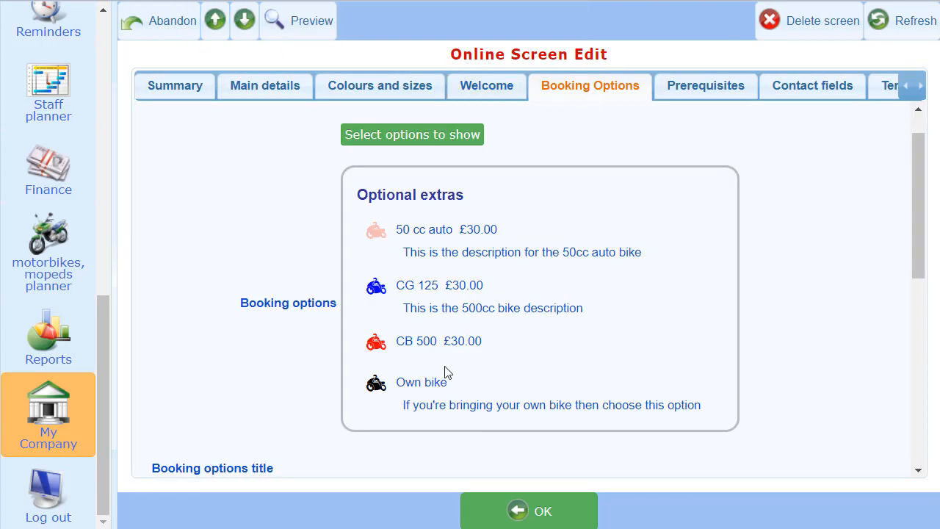
{"action": "left_click", "coordinate": [417, 137]}
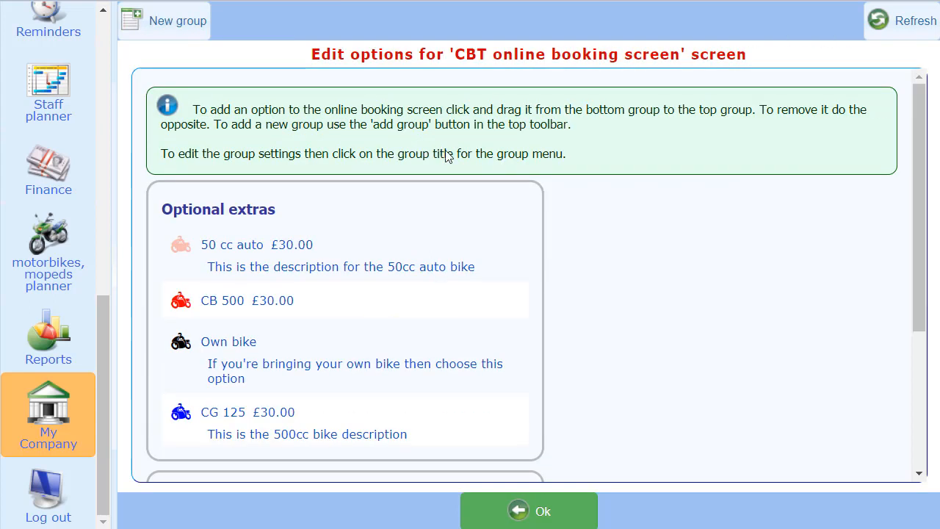
{"action": "scroll", "coordinate": [595, 242], "scroll_direction": "down", "scroll_amount": 2}
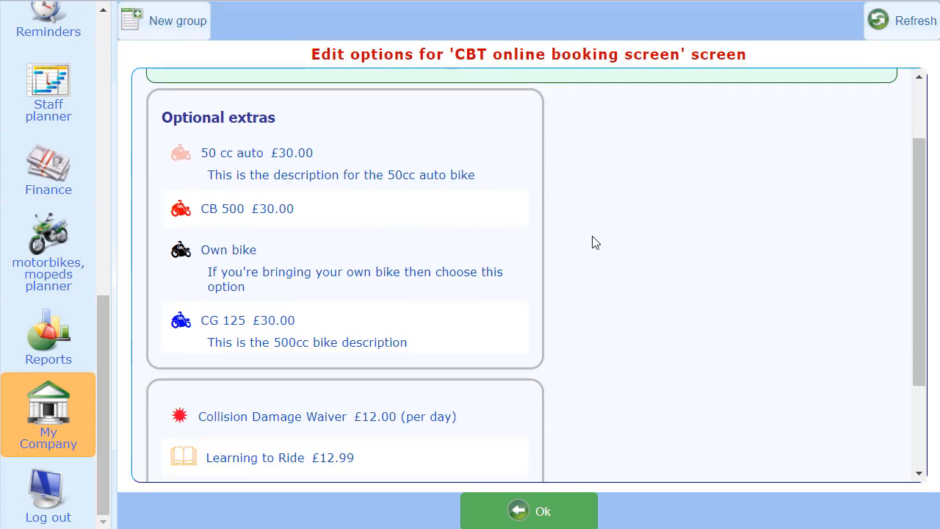
{"action": "scroll", "coordinate": [595, 242], "scroll_direction": "up", "scroll_amount": 1}
{"action": "scroll", "coordinate": [595, 242], "scroll_direction": "up", "scroll_amount": 2}
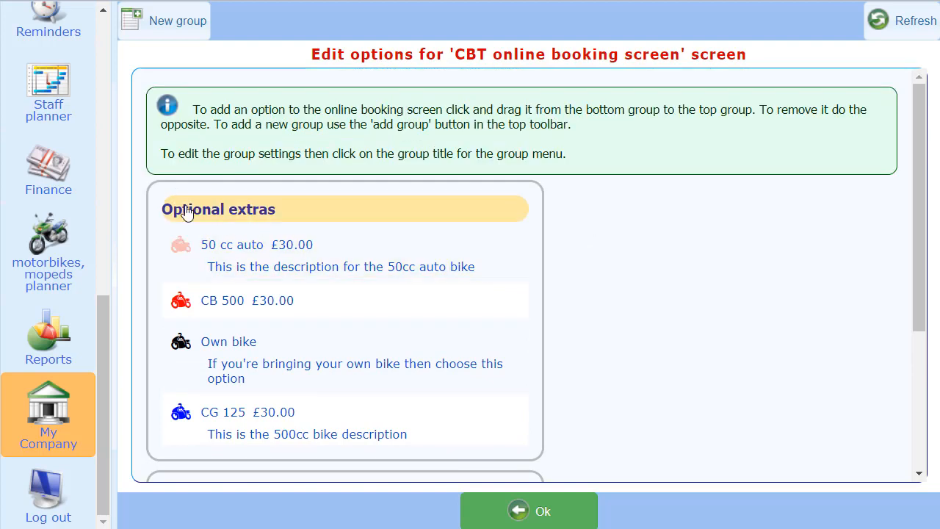
Step: Set both the minimum and maximum number of selectable options in the Optional extras group to 1 and save
{"action": "scroll", "coordinate": [185, 210], "scroll_direction": "down", "scroll_amount": 2}
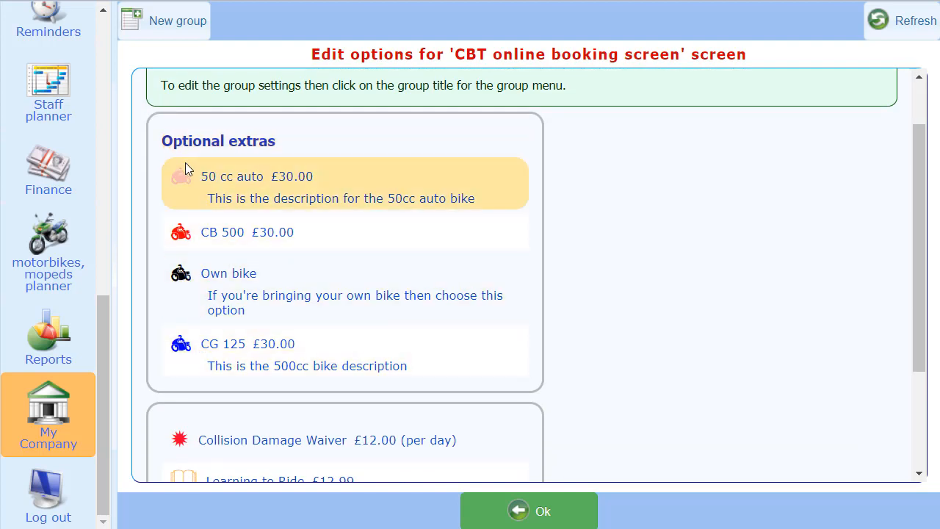
{"action": "left_click", "coordinate": [245, 145]}
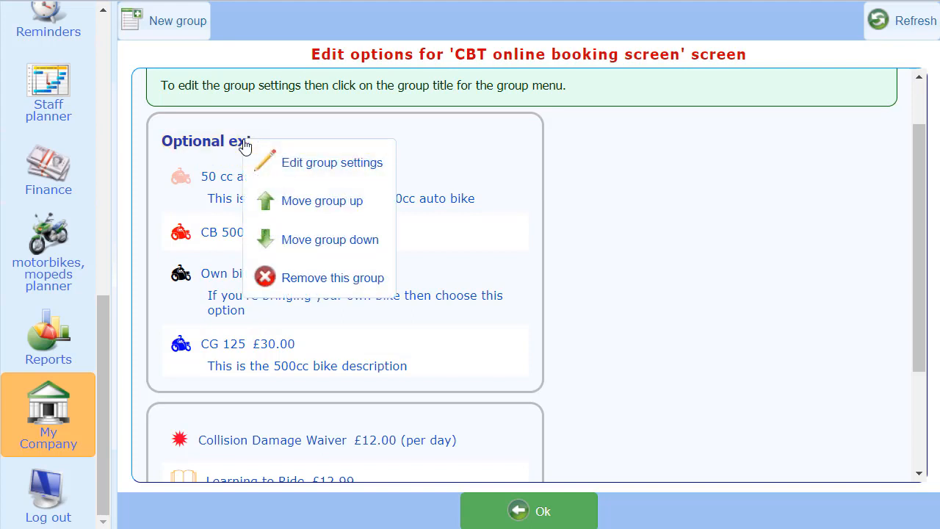
{"action": "left_click", "coordinate": [287, 166]}
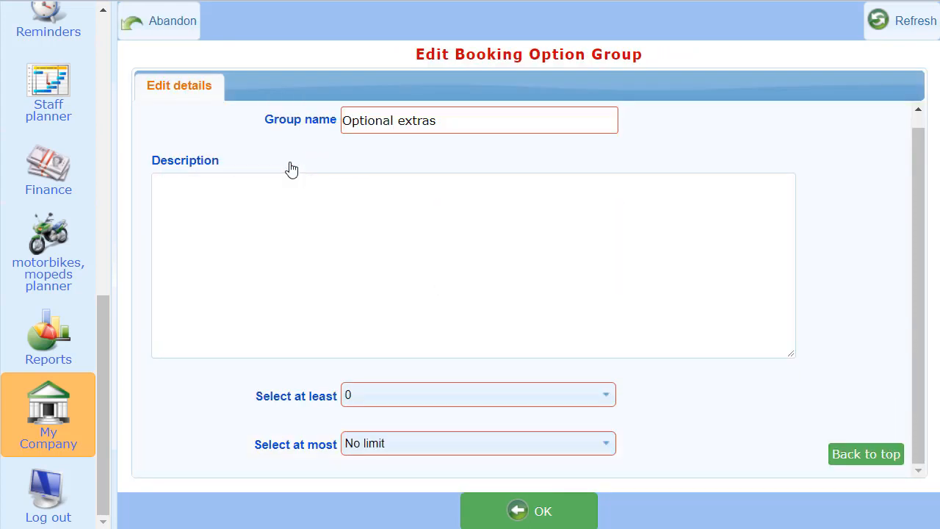
{"action": "left_click", "coordinate": [440, 396]}
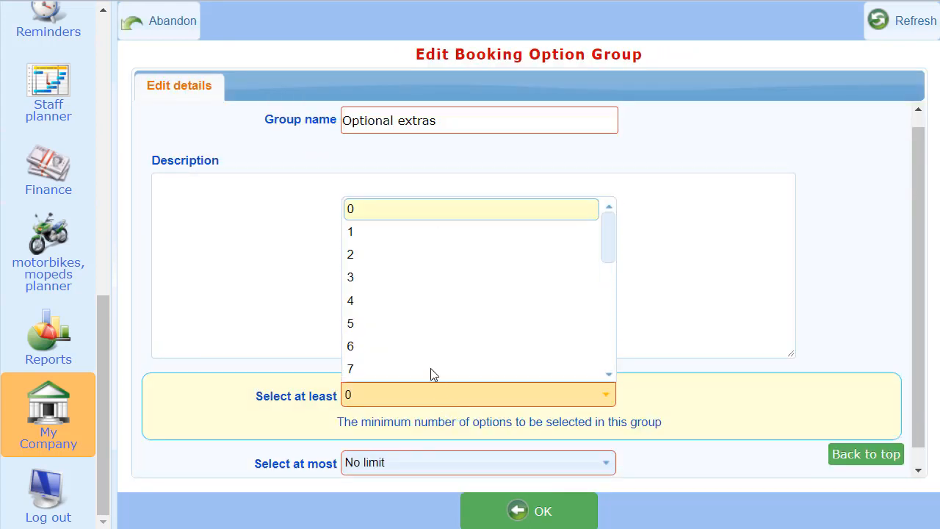
{"action": "left_click", "coordinate": [426, 237]}
{"action": "left_click", "coordinate": [447, 461]}
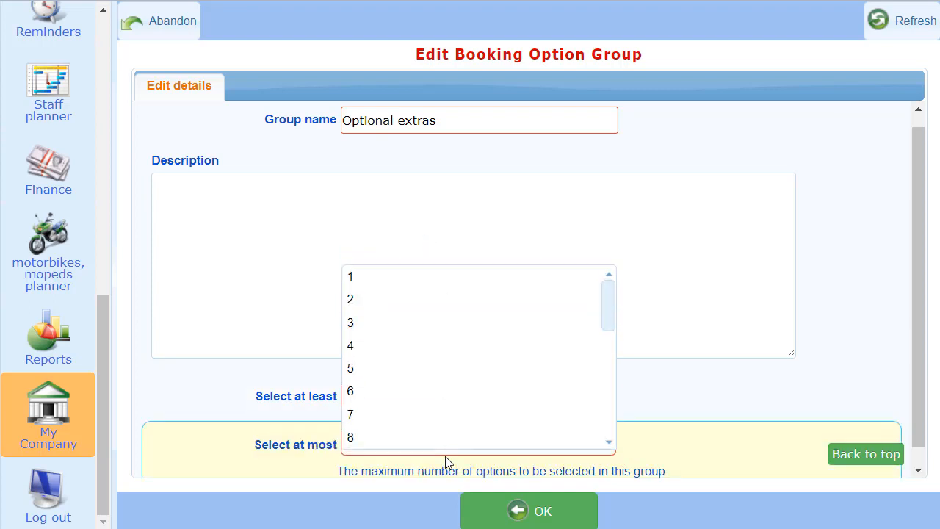
{"action": "left_click", "coordinate": [425, 277]}
{"action": "left_click", "coordinate": [516, 509]}
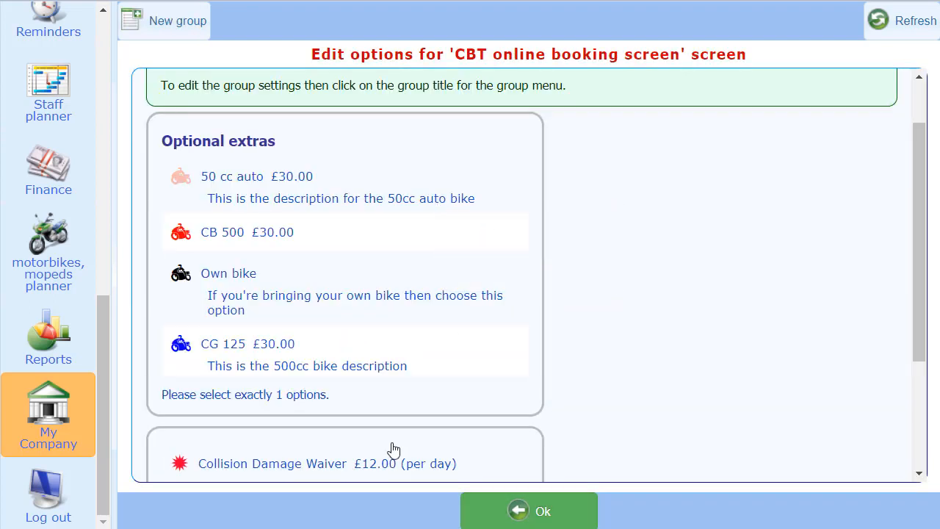
Step: Create a new option group named "Anything else" with the description "CDW or books" for the CBT online booking screen
{"action": "scroll", "coordinate": [330, 241], "scroll_direction": "up", "scroll_amount": 1}
{"action": "scroll", "coordinate": [334, 243], "scroll_direction": "down", "scroll_amount": 1}
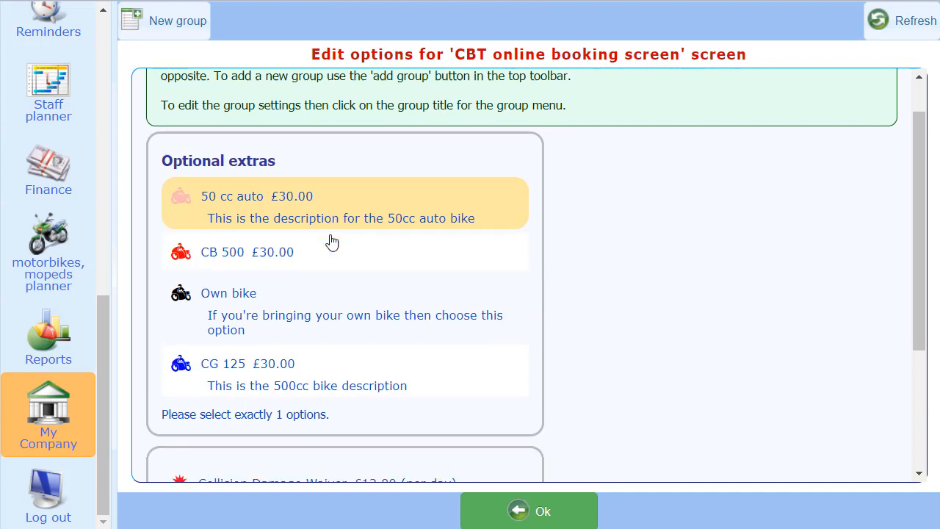
{"action": "scroll", "coordinate": [284, 435], "scroll_direction": "down", "scroll_amount": 1}
{"action": "scroll", "coordinate": [487, 414], "scroll_direction": "down", "scroll_amount": 1}
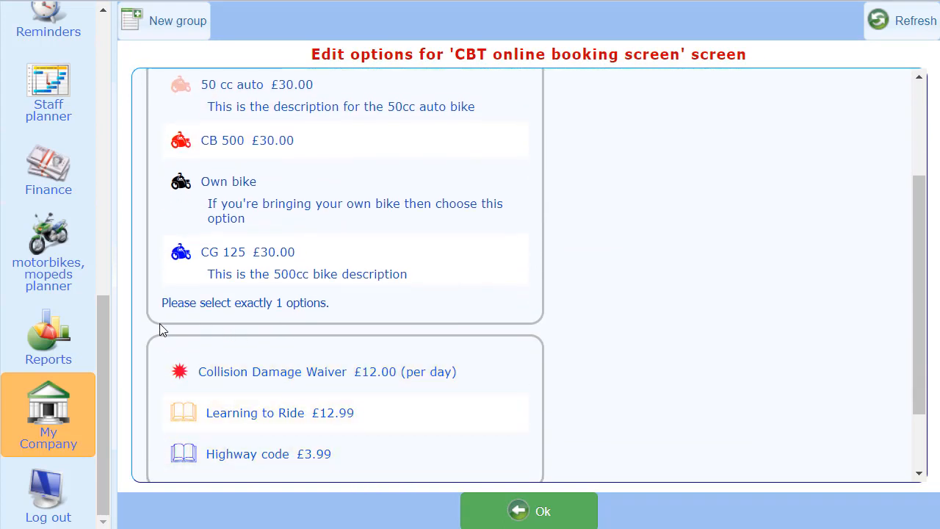
{"action": "scroll", "coordinate": [402, 454], "scroll_direction": "up", "scroll_amount": 4}
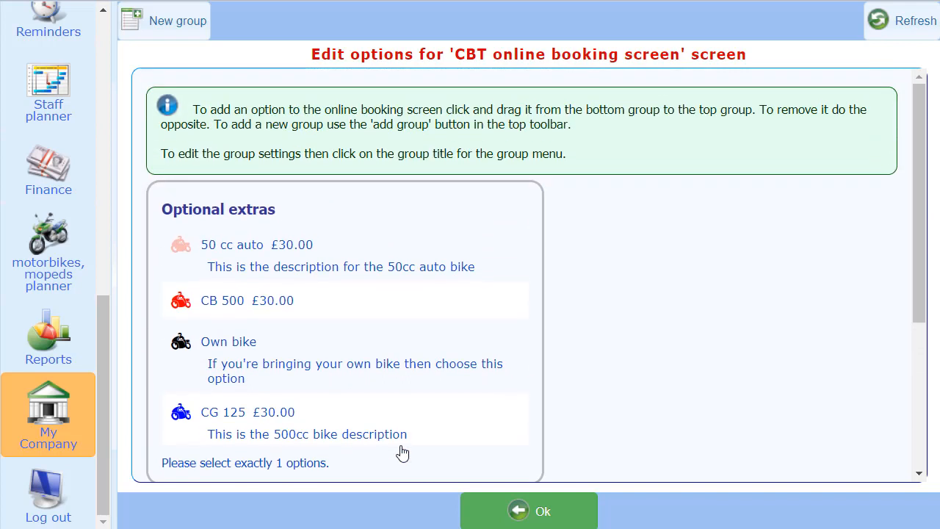
{"action": "left_click", "coordinate": [153, 29]}
{"action": "left_click", "coordinate": [370, 70]}
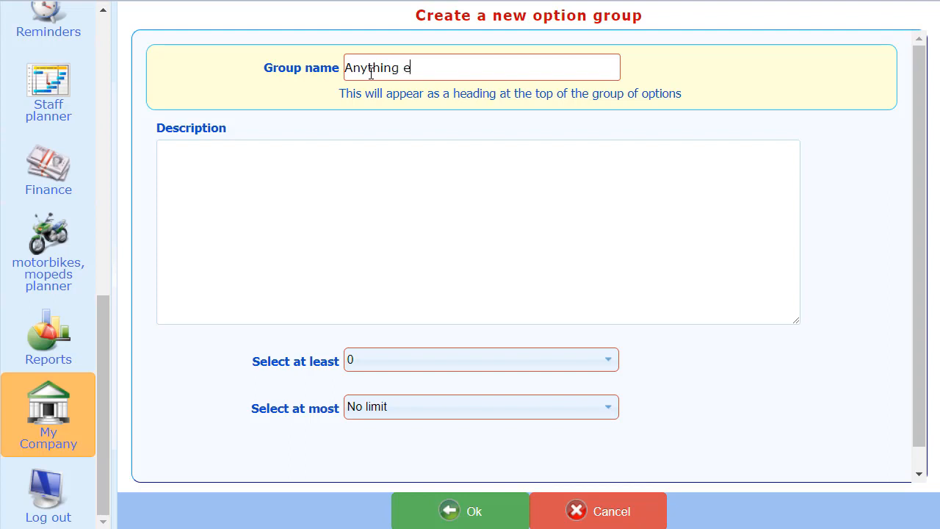
{"action": "key", "text": "Tab"}
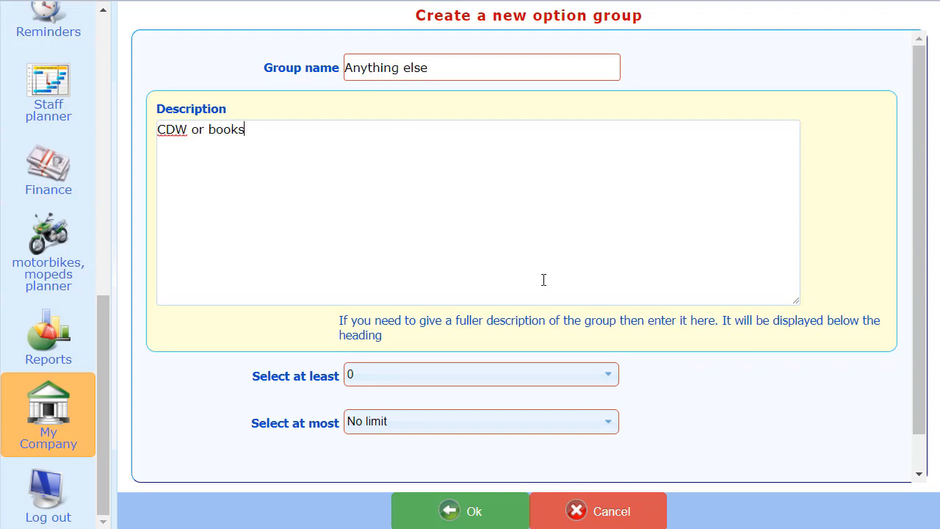
{"action": "scroll", "coordinate": [723, 407], "scroll_direction": "down", "scroll_amount": 1}
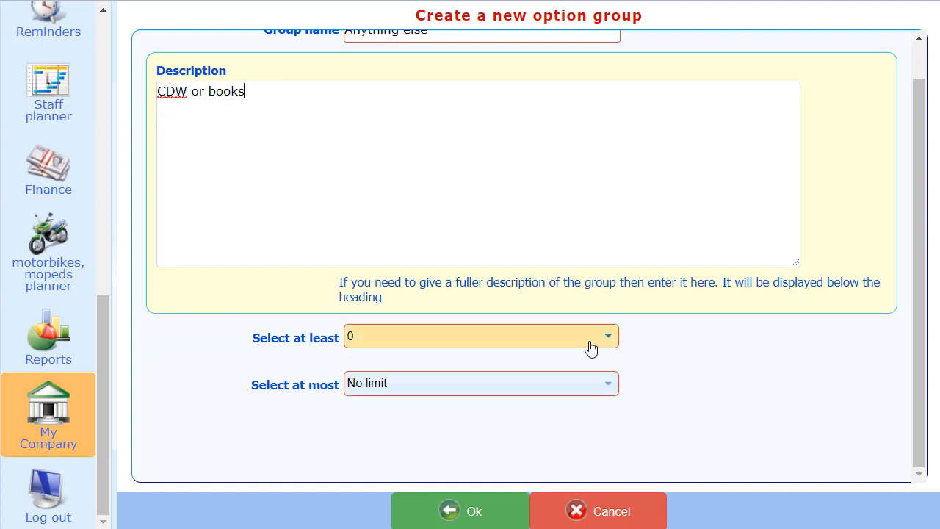
{"action": "left_click", "coordinate": [444, 514]}
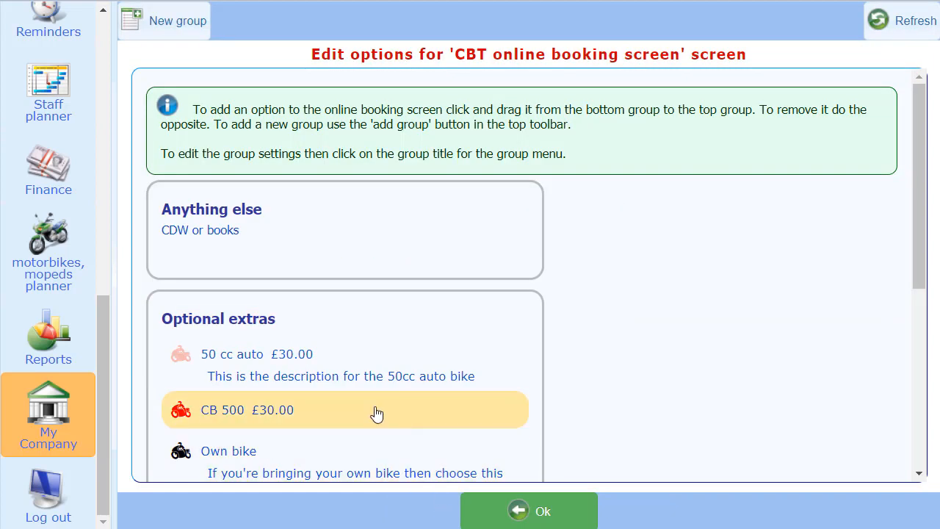
Step: Move the Anything else group down below the Optional extras group
{"action": "scroll", "coordinate": [336, 255], "scroll_direction": "down", "scroll_amount": 2}
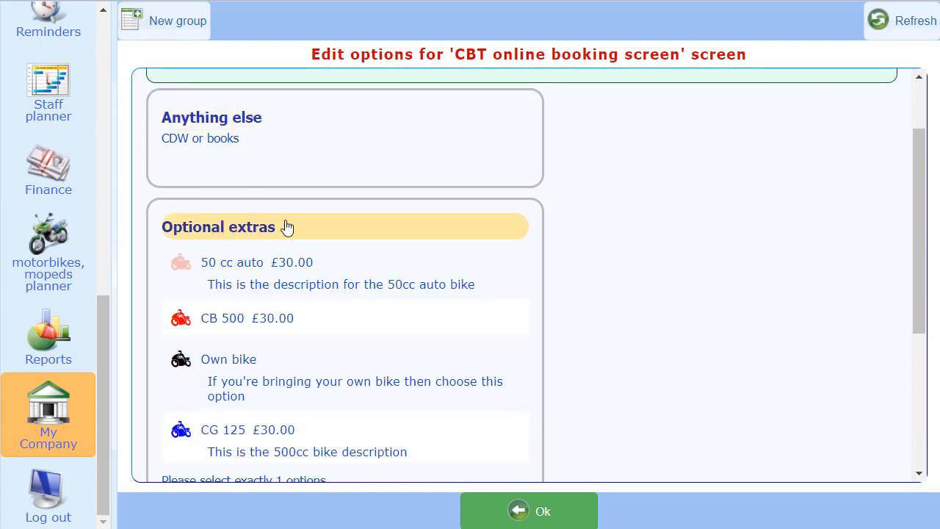
{"action": "left_click", "coordinate": [202, 126]}
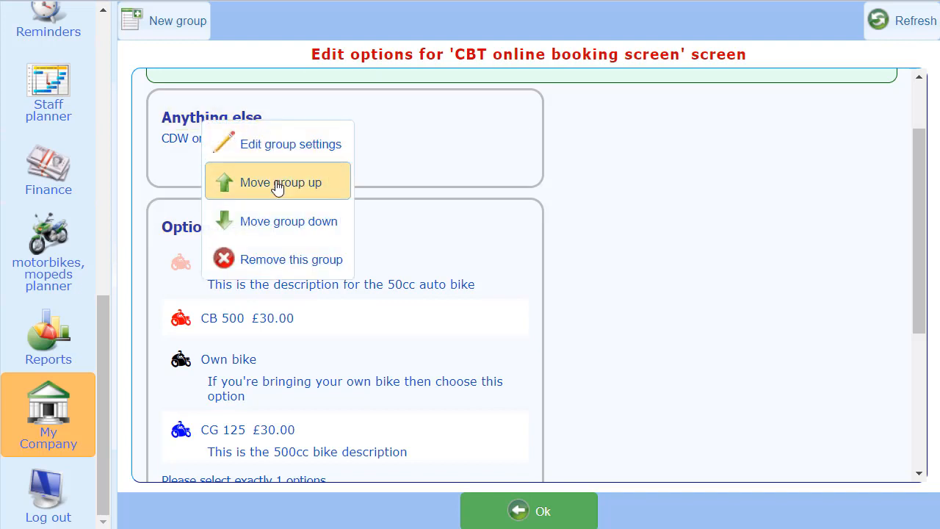
{"action": "left_click", "coordinate": [278, 225]}
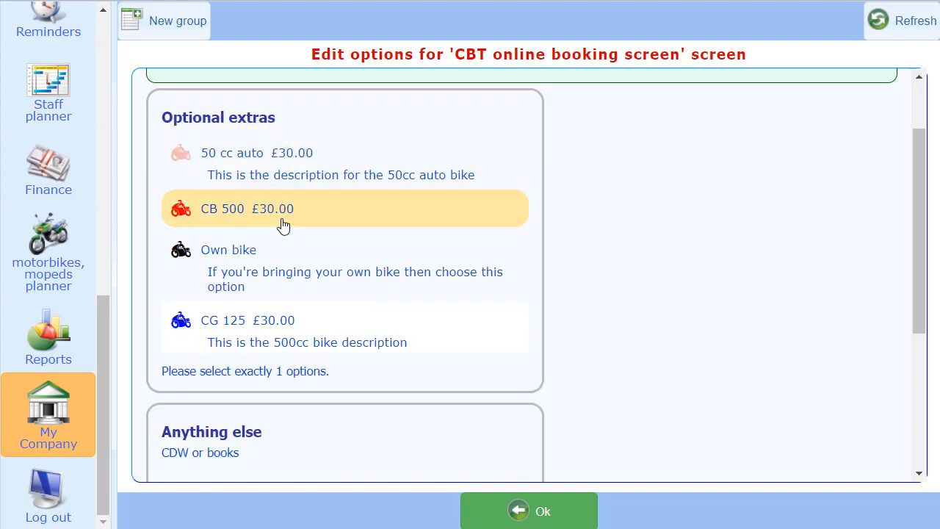
Step: Move Collision Damage Waiver, Learning to Ride and Highway code into the Anything else group and confirm the option layout
{"action": "scroll", "coordinate": [379, 243], "scroll_direction": "down", "scroll_amount": 3}
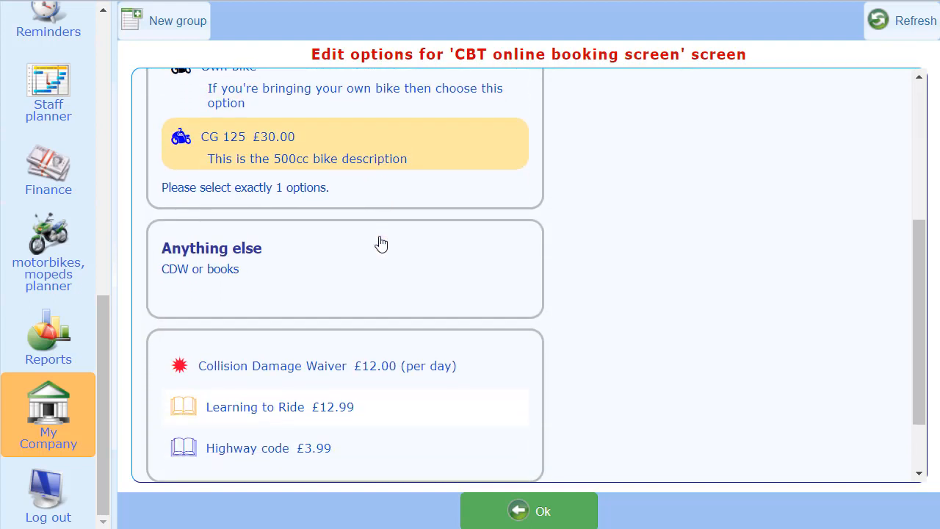
{"action": "left_click_drag", "start_coordinate": [303, 368], "coordinate": [308, 280]}
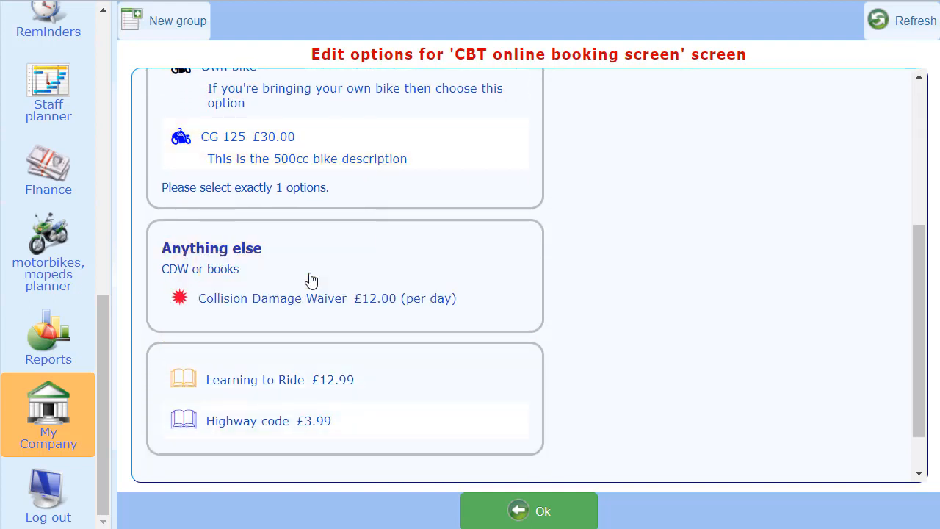
{"action": "left_click_drag", "start_coordinate": [269, 386], "coordinate": [294, 296]}
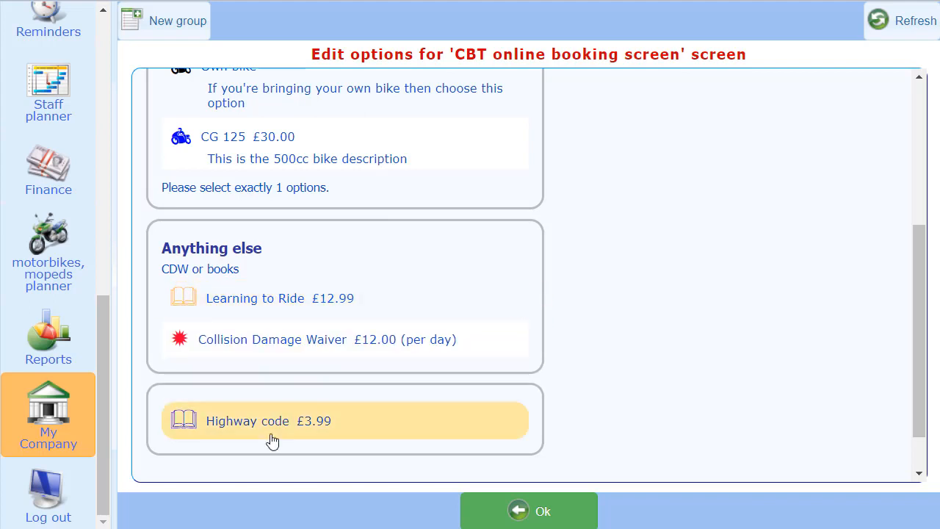
{"action": "left_click_drag", "start_coordinate": [271, 440], "coordinate": [291, 325]}
{"action": "scroll", "coordinate": [406, 299], "scroll_direction": "up", "scroll_amount": 2}
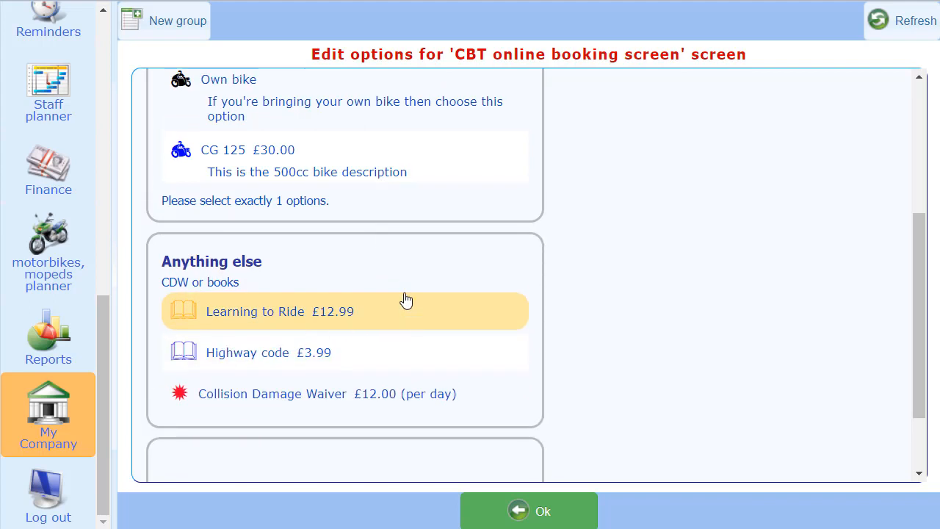
{"action": "scroll", "coordinate": [406, 299], "scroll_direction": "up", "scroll_amount": 3}
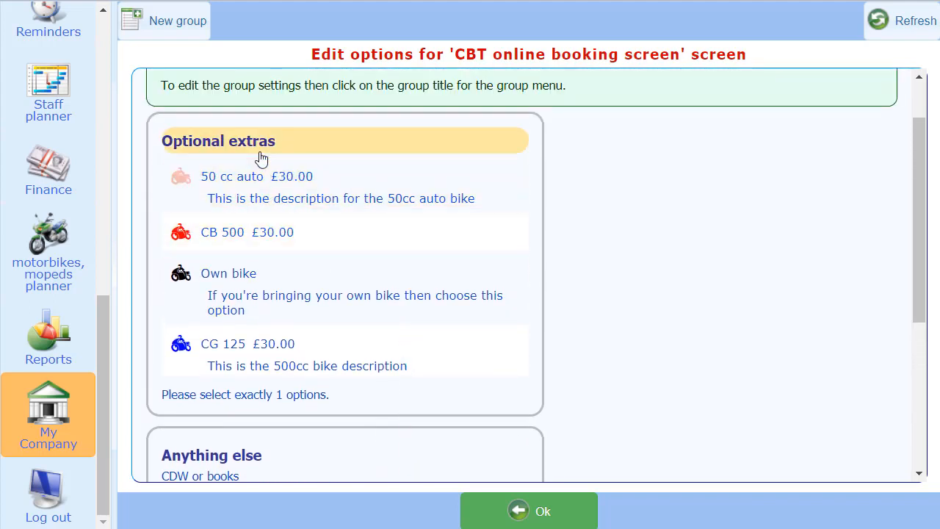
{"action": "scroll", "coordinate": [261, 158], "scroll_direction": "down", "scroll_amount": 2}
{"action": "scroll", "coordinate": [260, 157], "scroll_direction": "down", "scroll_amount": 2}
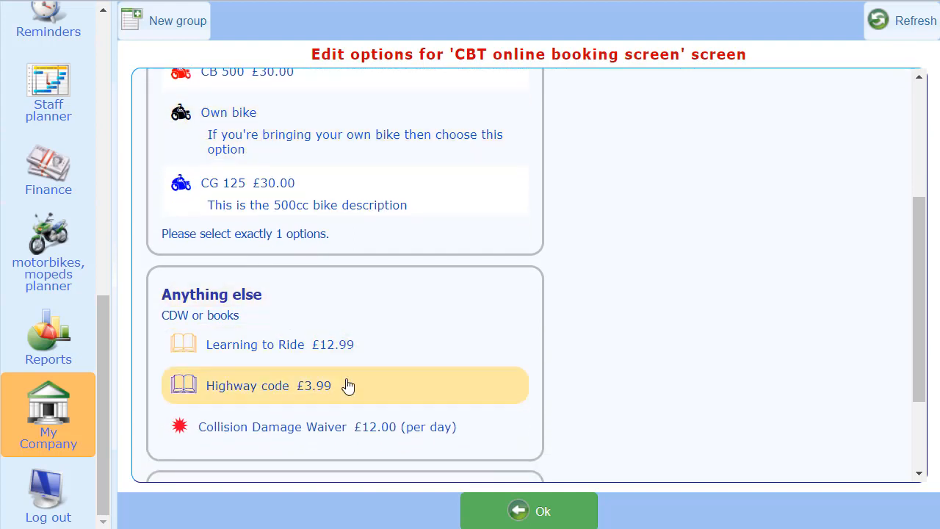
{"action": "scroll", "coordinate": [345, 381], "scroll_direction": "down", "scroll_amount": 1}
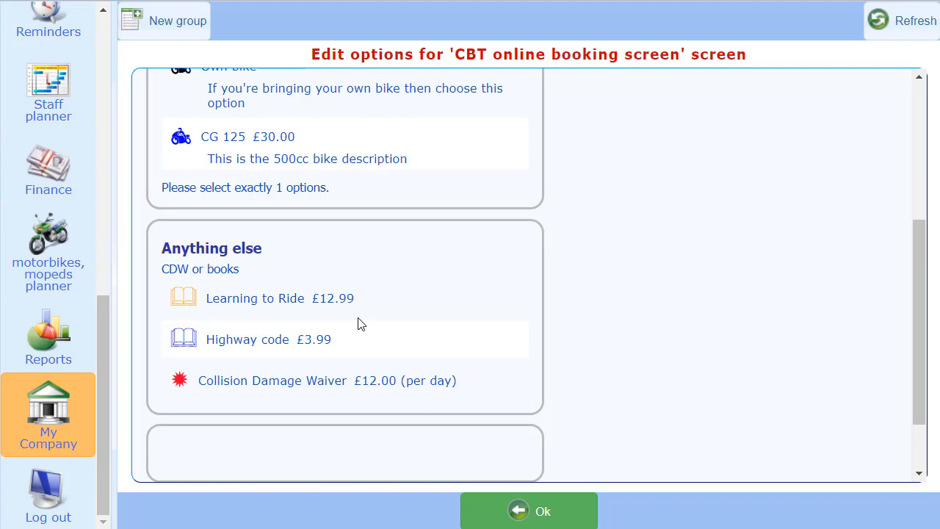
{"action": "scroll", "coordinate": [359, 324], "scroll_direction": "down", "scroll_amount": 1}
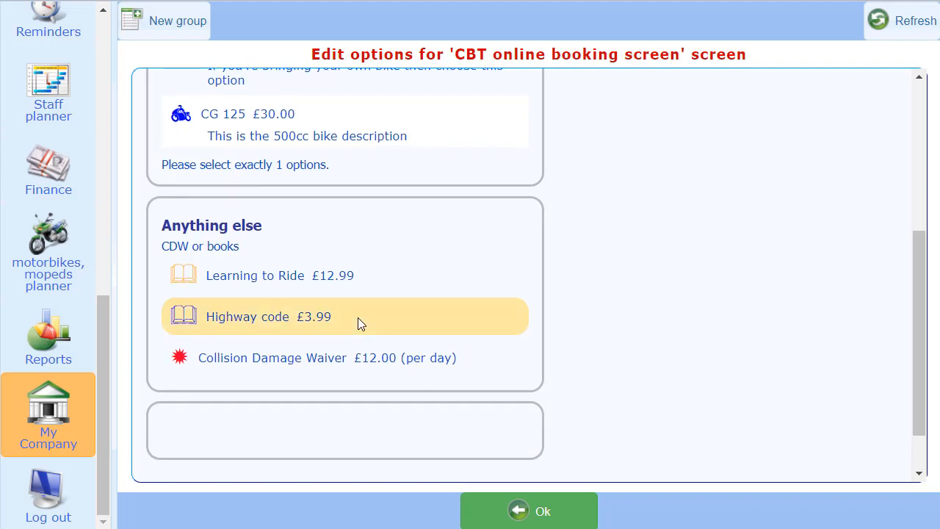
{"action": "left_click", "coordinate": [504, 511]}
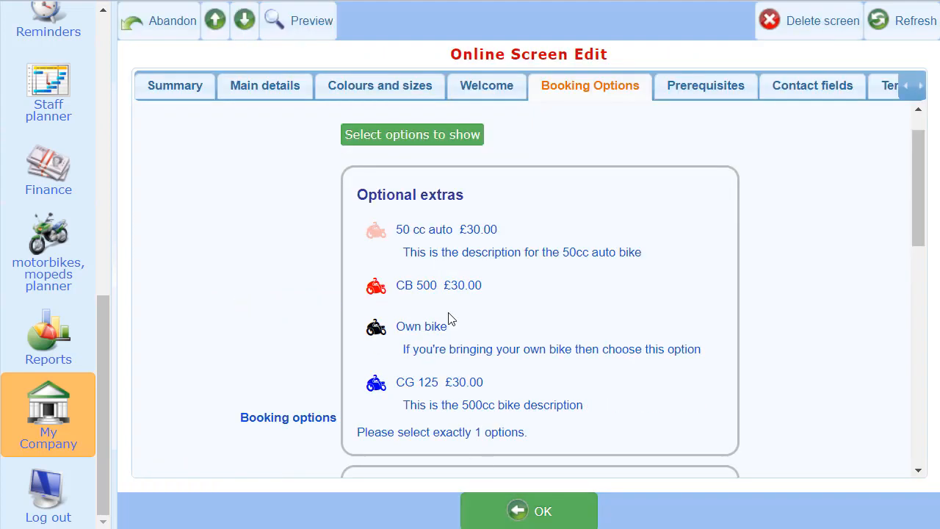
Step: Preview the CBT online booking screen and choose the course on Saturday, 16 February 2019
{"action": "scroll", "coordinate": [451, 318], "scroll_direction": "down", "scroll_amount": 3}
{"action": "scroll", "coordinate": [451, 319], "scroll_direction": "up", "scroll_amount": 4}
{"action": "scroll", "coordinate": [451, 319], "scroll_direction": "down", "scroll_amount": 3}
{"action": "scroll", "coordinate": [451, 319], "scroll_direction": "down", "scroll_amount": 3}
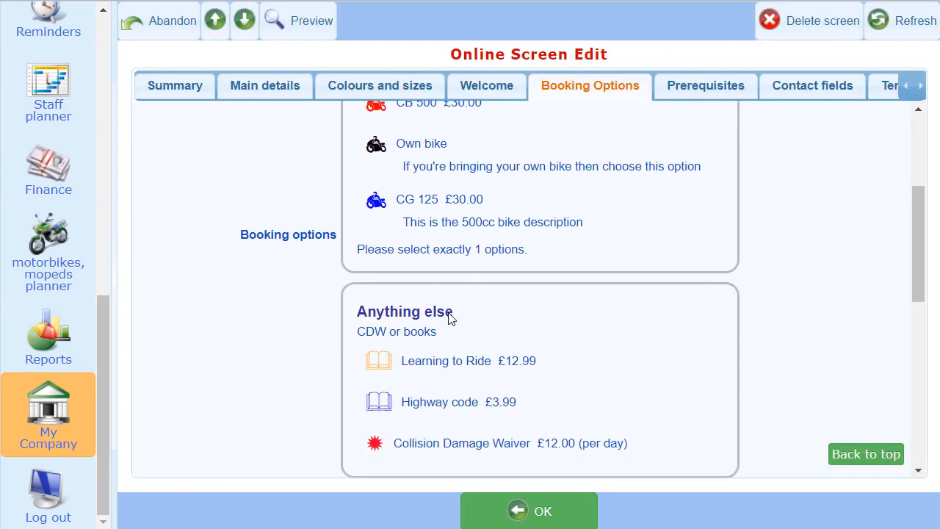
{"action": "scroll", "coordinate": [451, 318], "scroll_direction": "up", "scroll_amount": 2}
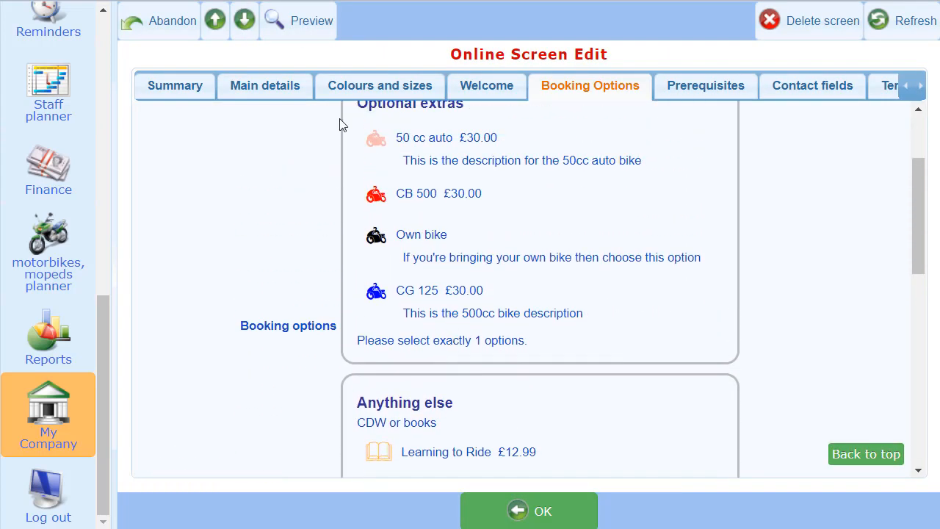
{"action": "left_click", "coordinate": [296, 24]}
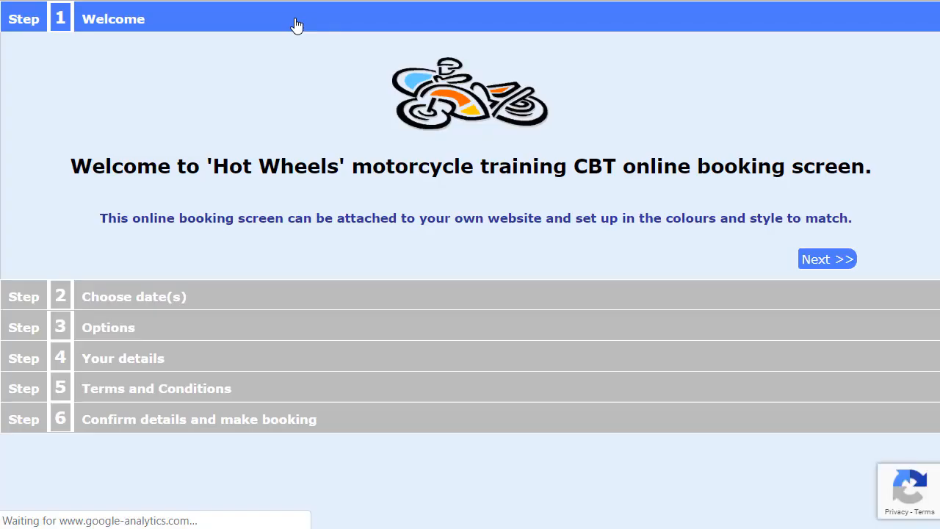
{"action": "left_click", "coordinate": [125, 298]}
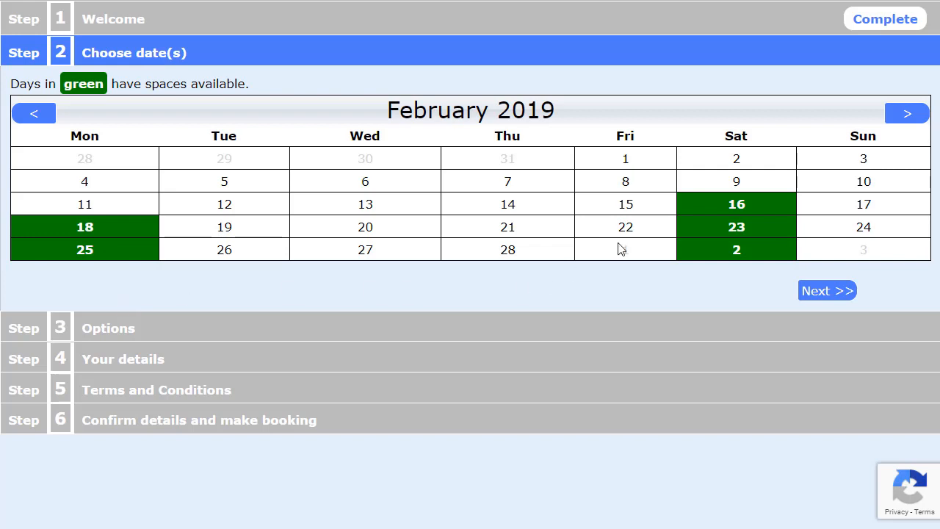
{"action": "left_click", "coordinate": [727, 205]}
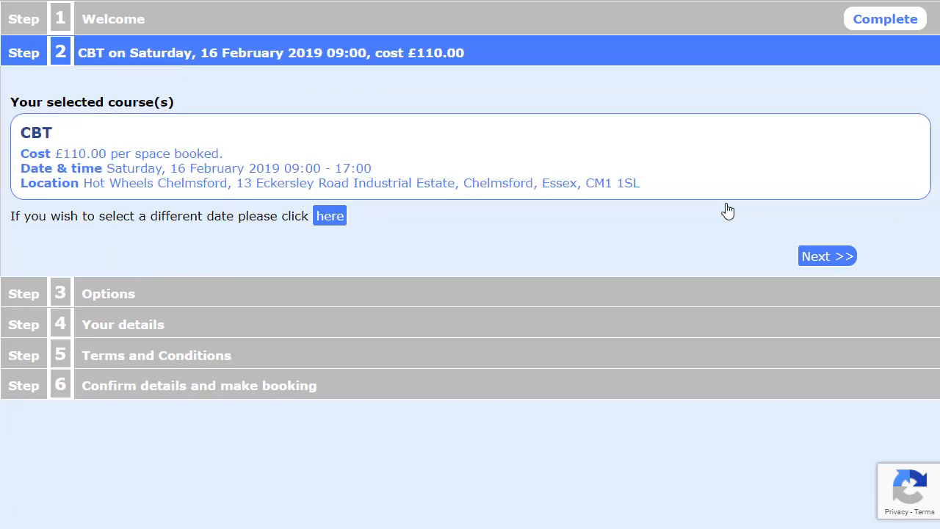
Step: Go to the booking's options and try to continue without selecting any bike
{"action": "left_click", "coordinate": [118, 299]}
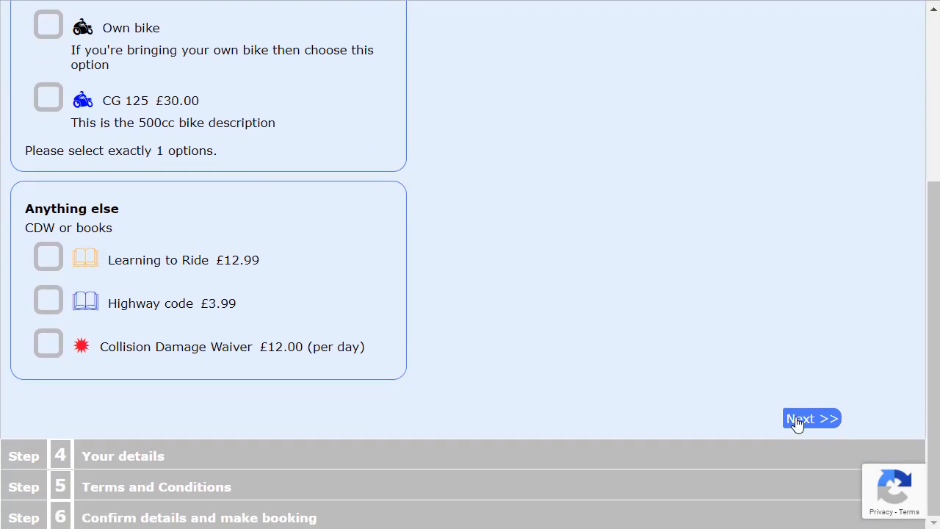
{"action": "left_click", "coordinate": [797, 420]}
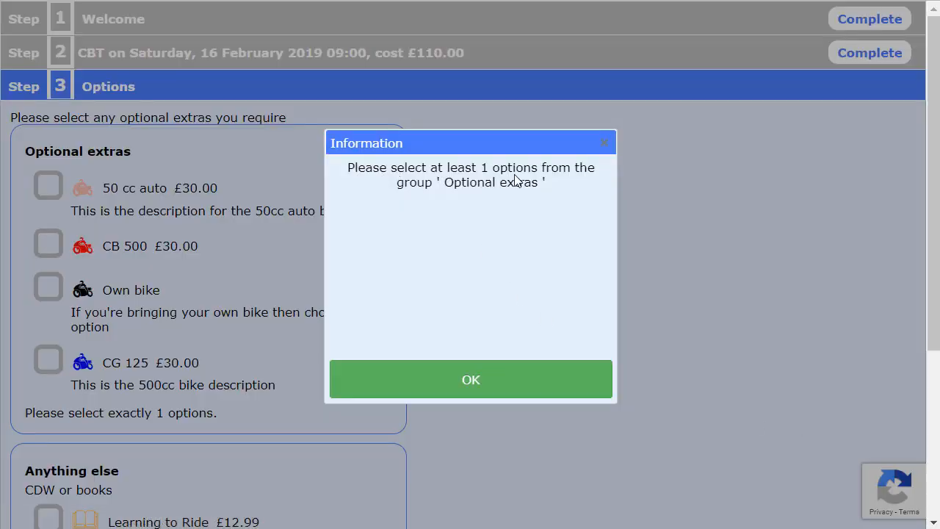
{"action": "left_click", "coordinate": [425, 381]}
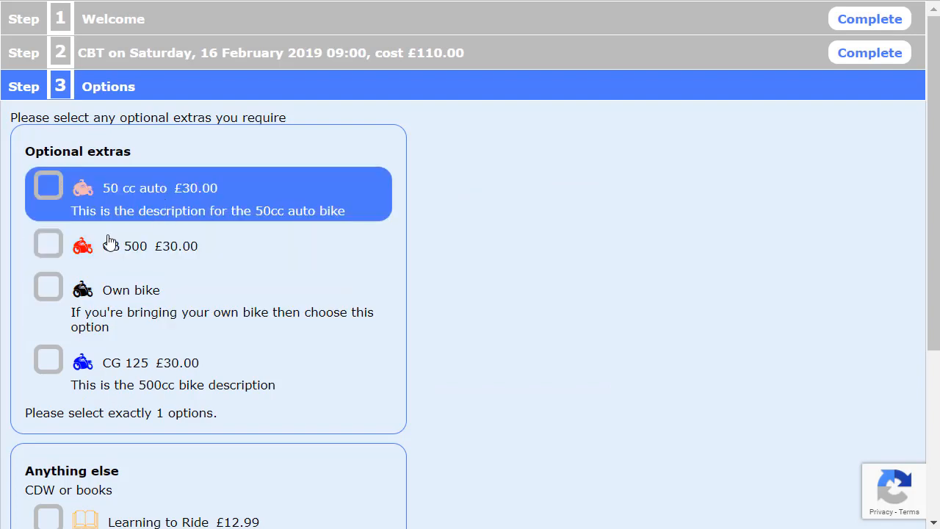
Step: Try out the different bikes in the Optional extras group one after another, ending with CG 125 selected
{"action": "left_click", "coordinate": [49, 243]}
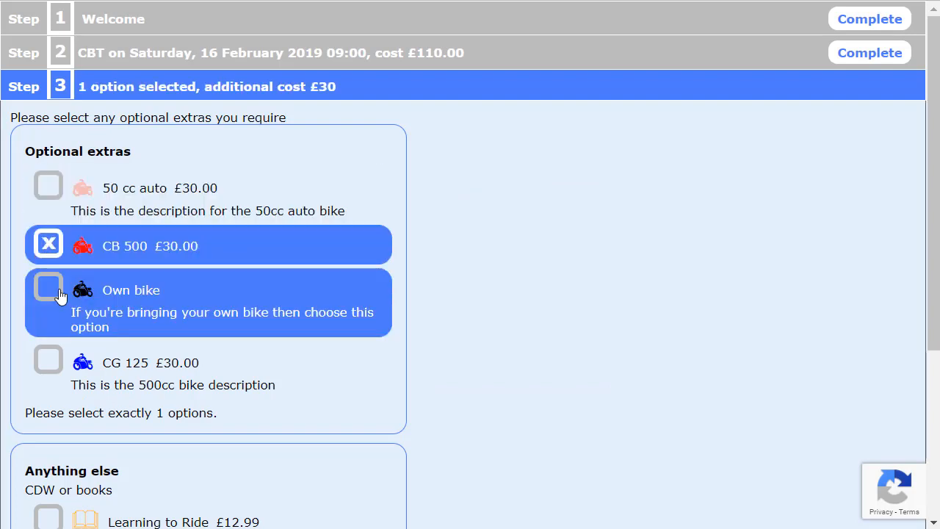
{"action": "left_click", "coordinate": [151, 332]}
{"action": "left_click", "coordinate": [137, 363]}
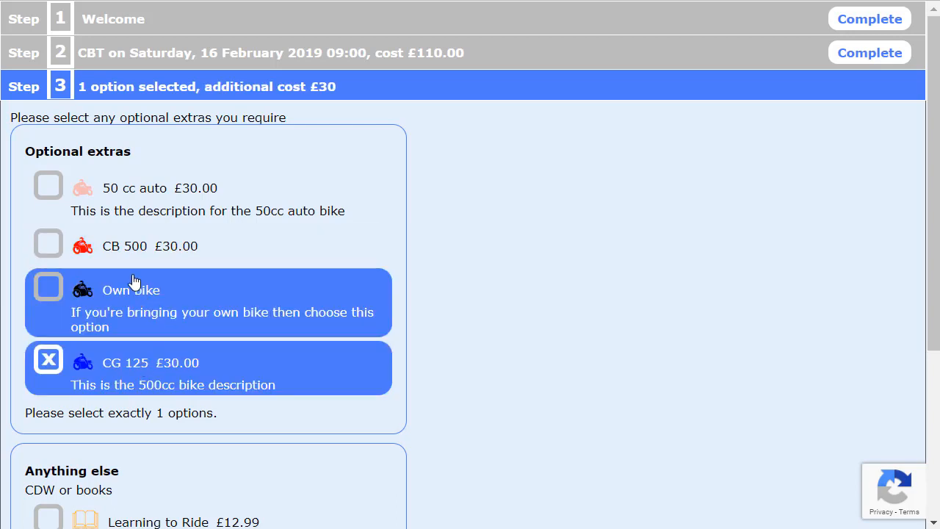
{"action": "left_click", "coordinate": [133, 261]}
{"action": "left_click", "coordinate": [204, 195]}
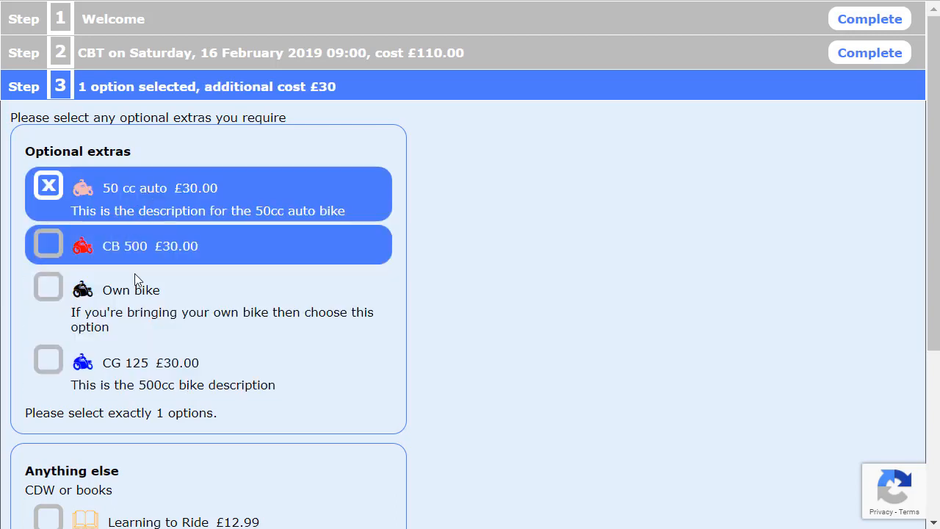
{"action": "left_click", "coordinate": [135, 295]}
{"action": "left_click", "coordinate": [122, 363]}
Step: Toggle the Anything else extras, leave Highway code and Collision Damage Waiver selected, and continue to the customer details
{"action": "scroll", "coordinate": [121, 363], "scroll_direction": "down", "scroll_amount": 3}
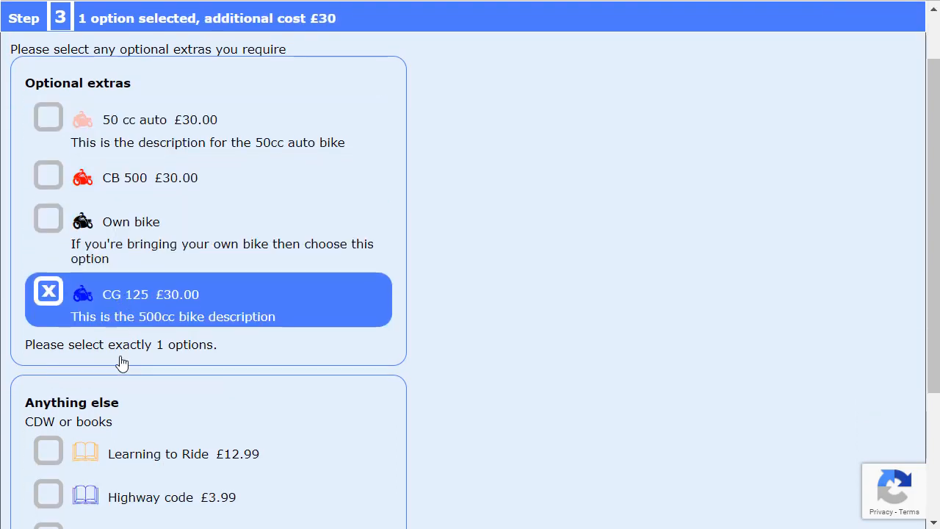
{"action": "left_click", "coordinate": [47, 316]}
{"action": "left_click", "coordinate": [47, 360]}
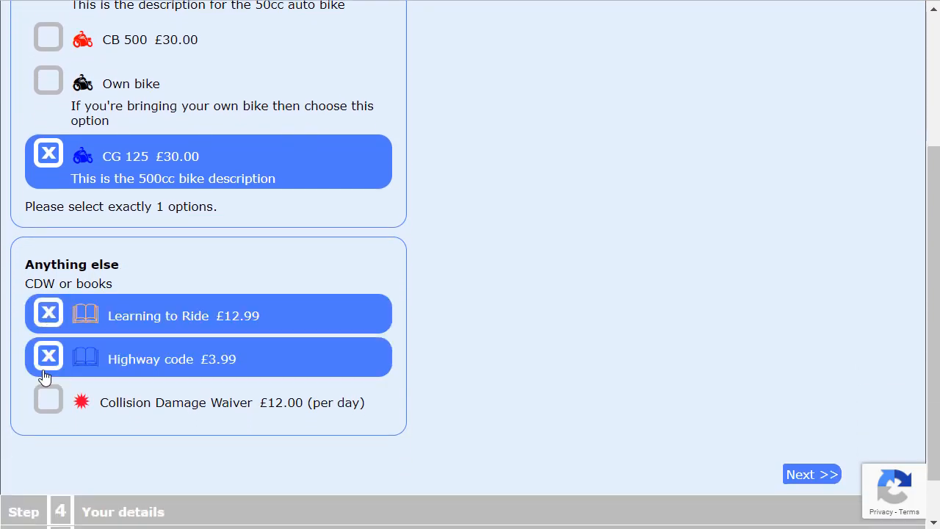
{"action": "left_click", "coordinate": [47, 404]}
{"action": "left_click", "coordinate": [47, 359]}
{"action": "left_click", "coordinate": [47, 302]}
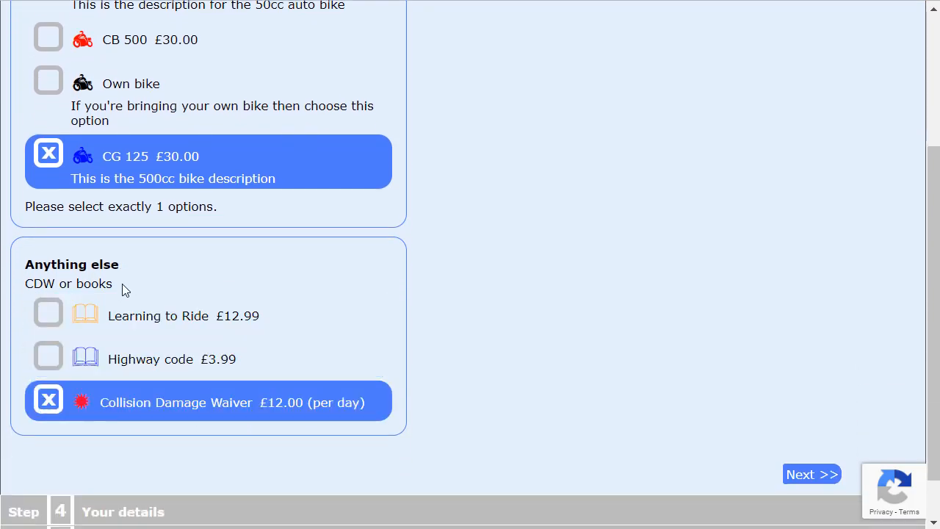
{"action": "left_click", "coordinate": [41, 357]}
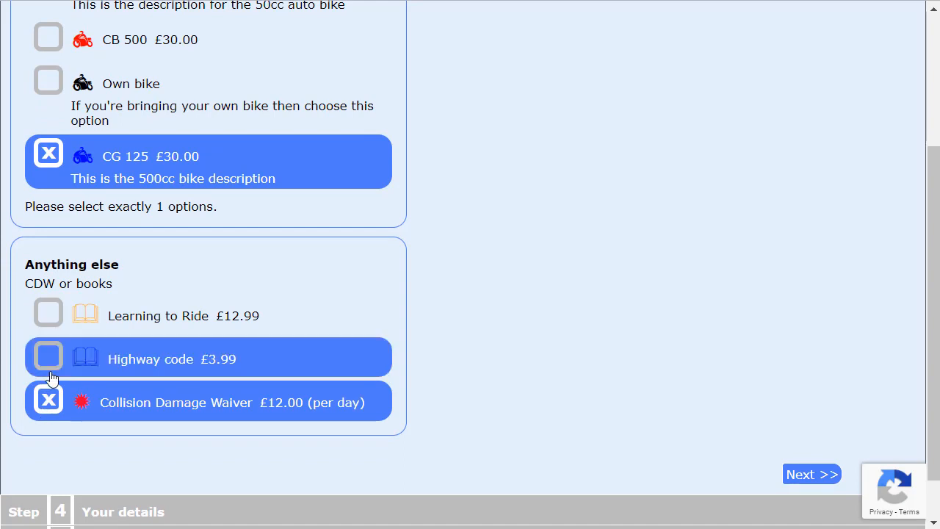
{"action": "scroll", "coordinate": [231, 352], "scroll_direction": "down", "scroll_amount": 1}
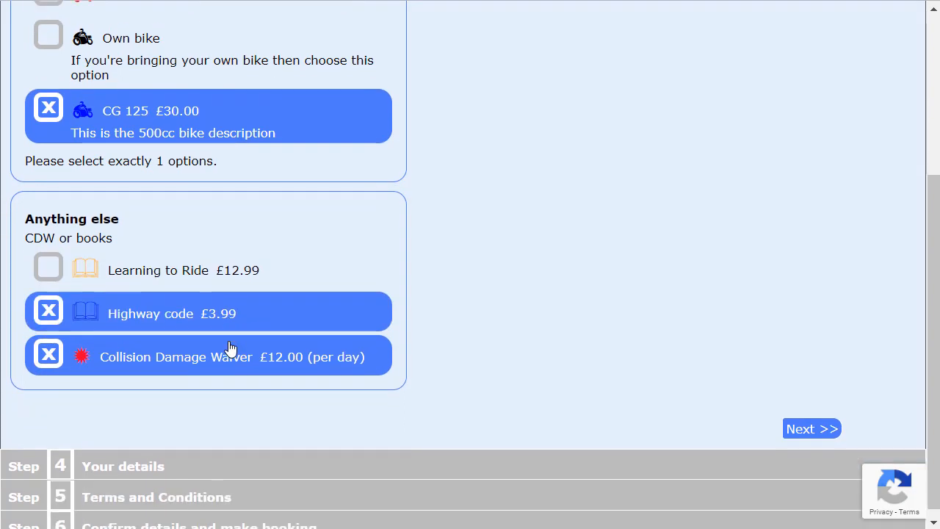
{"action": "left_click", "coordinate": [809, 434]}
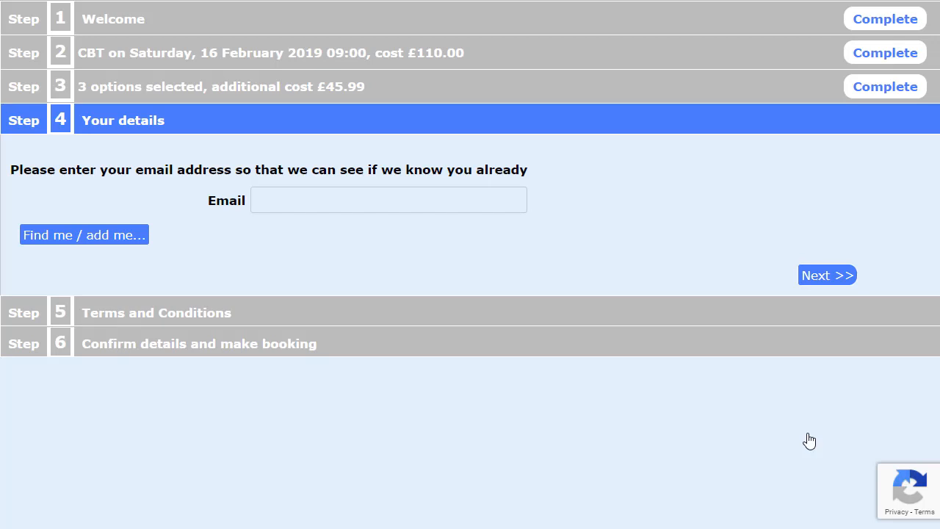